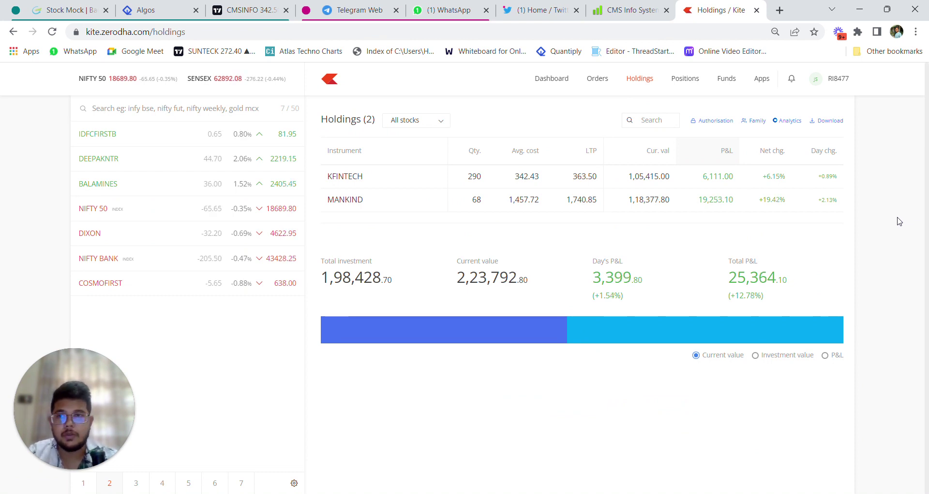
- Move from the Kite holdings to the CMS Info Systems daily chart
click(271, 9)
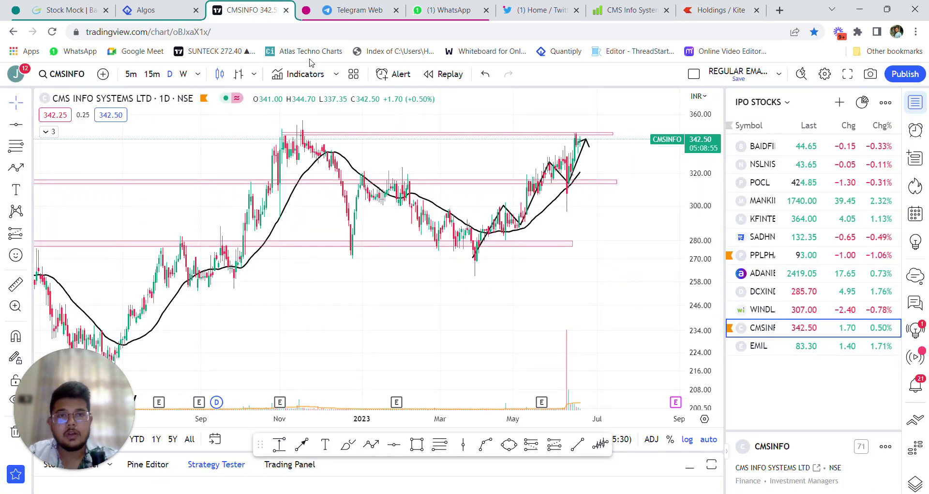
- Undo the black zigzag sketch and pan CMSINFO back to early 2022, then to May 2023
key(ctrl+z)
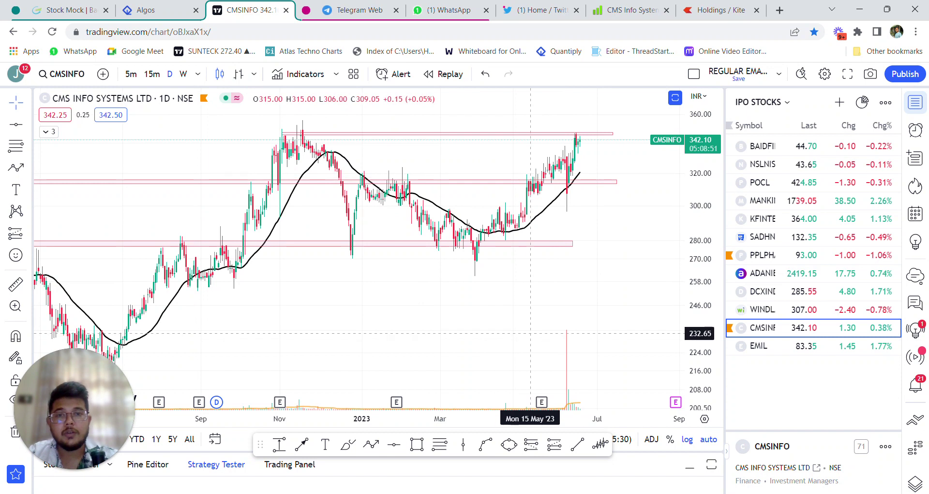
drag(476, 332, 480, 332)
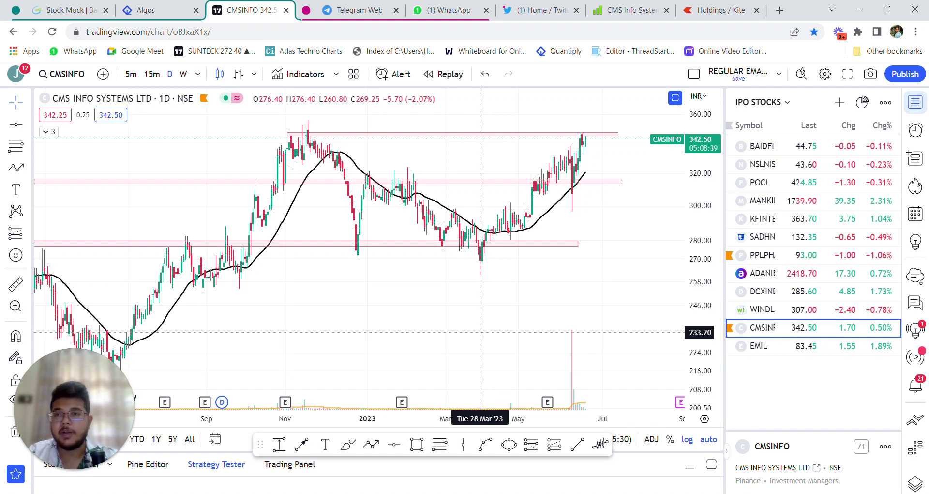
drag(427, 320, 541, 311)
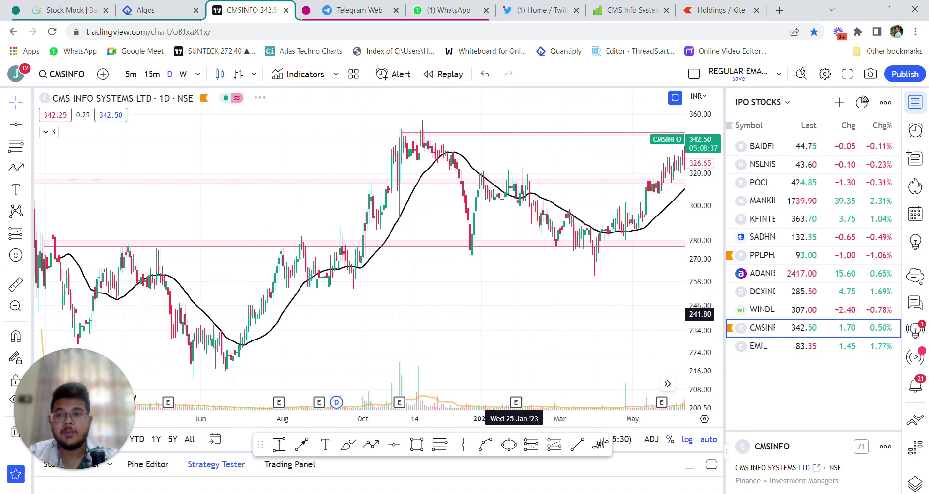
drag(395, 313, 555, 312)
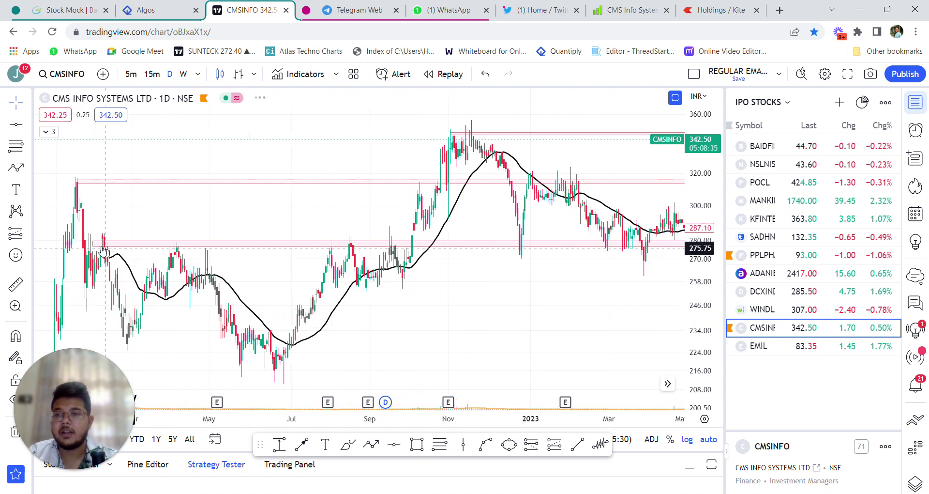
drag(231, 329, 321, 334)
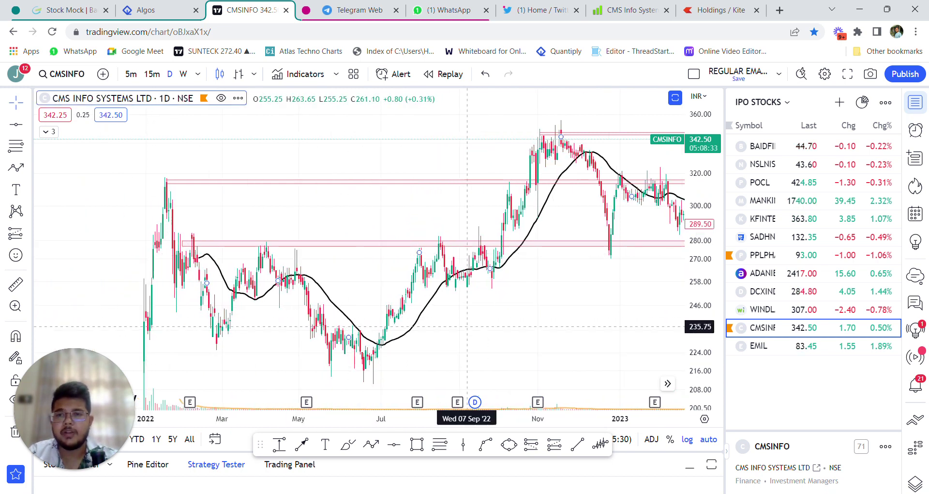
drag(208, 349, 166, 348)
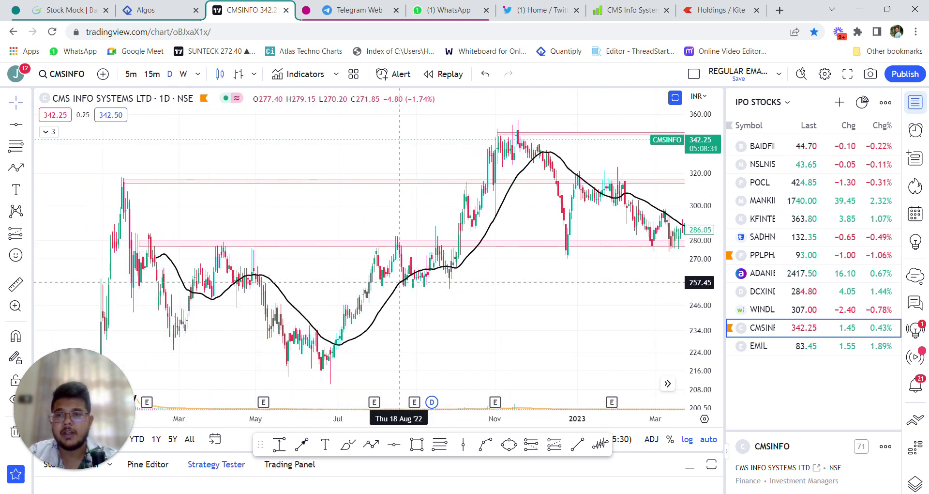
drag(511, 271, 434, 271)
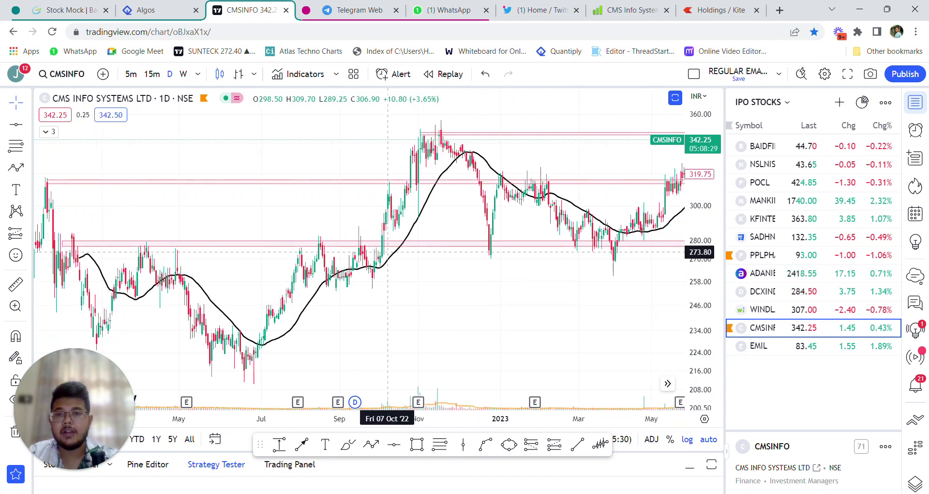
- Inspect the pink lines near 280, 314 and 345, then return to the latest candles
click(387, 243)
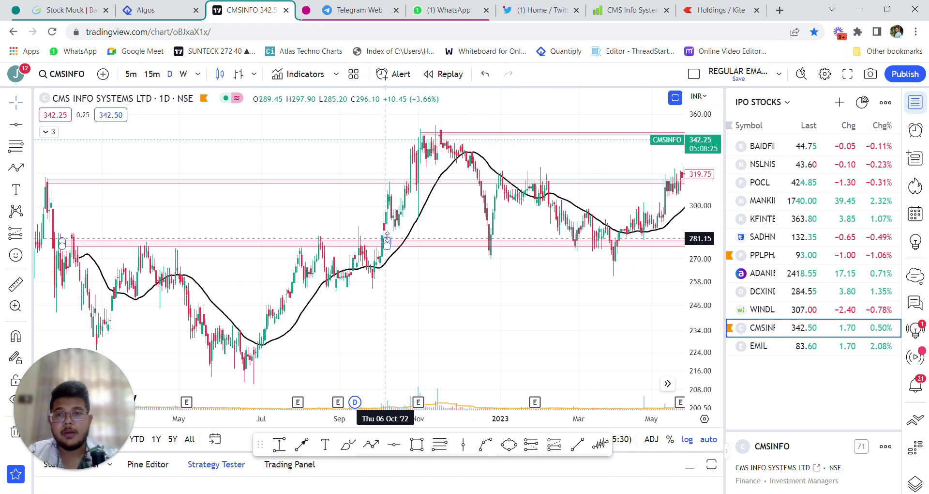
click(412, 182)
click(438, 138)
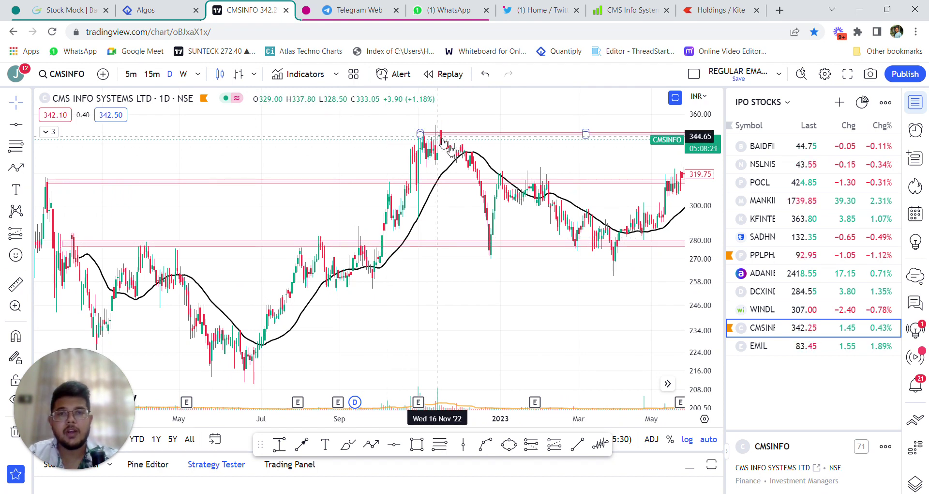
drag(569, 189, 409, 189)
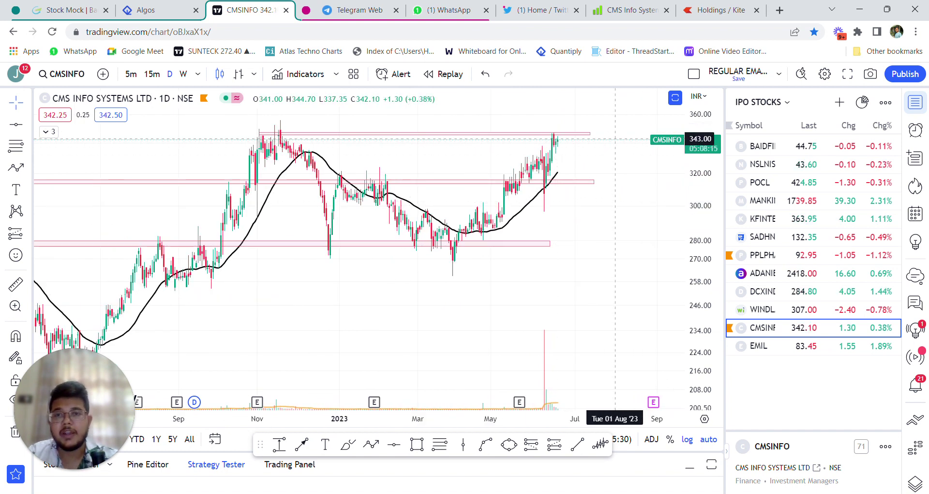
click(343, 452)
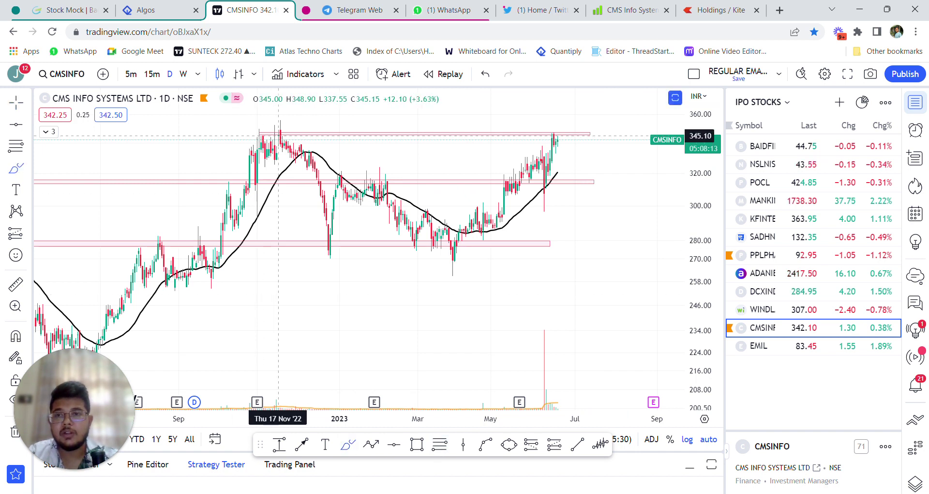
- Loop purple marks around the November 2022 peak and the June 2023 highs near 345
mouse_move(285, 123)
mouse_down()
mouse_move(266, 137)
mouse_move(276, 123)
mouse_up()
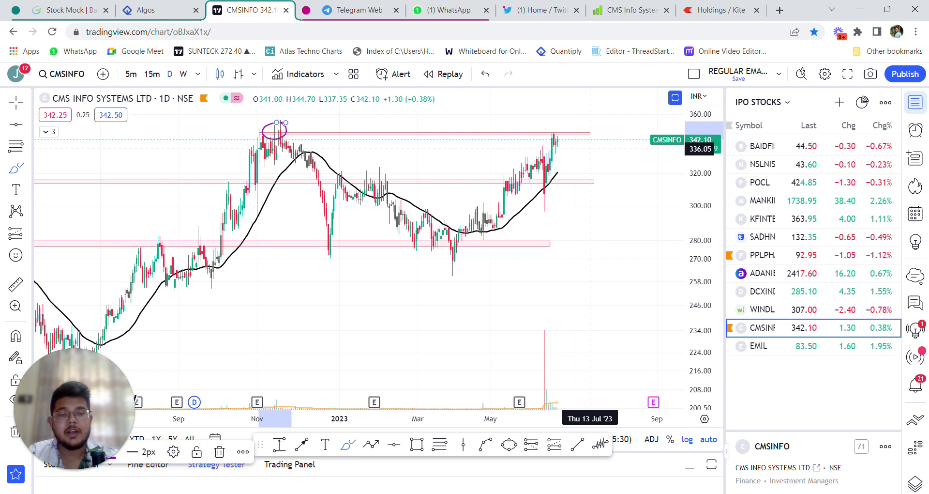
drag(561, 127, 555, 122)
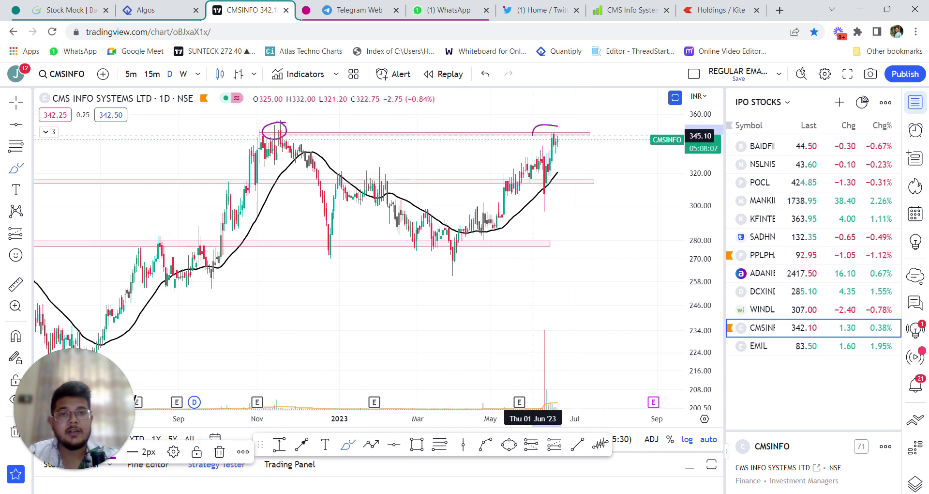
- Bring up CMS Info Systems on Screener.in and highlight ROCE 26.4 and ROE 20.3
click(625, 8)
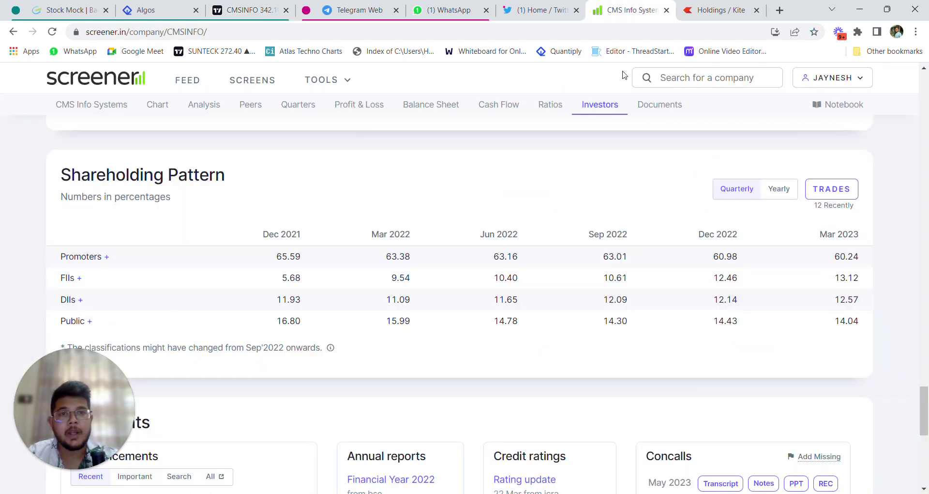
scroll(597, 284, up, 10)
scroll(598, 286, up, 10)
scroll(598, 287, up, 10)
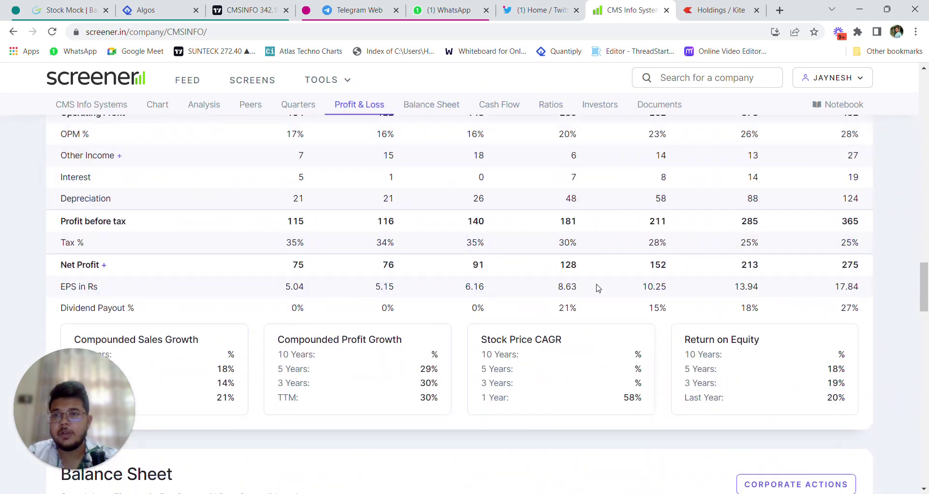
scroll(599, 289, up, 10)
scroll(599, 289, up, 7)
scroll(599, 289, up, 7)
scroll(599, 289, up, 8)
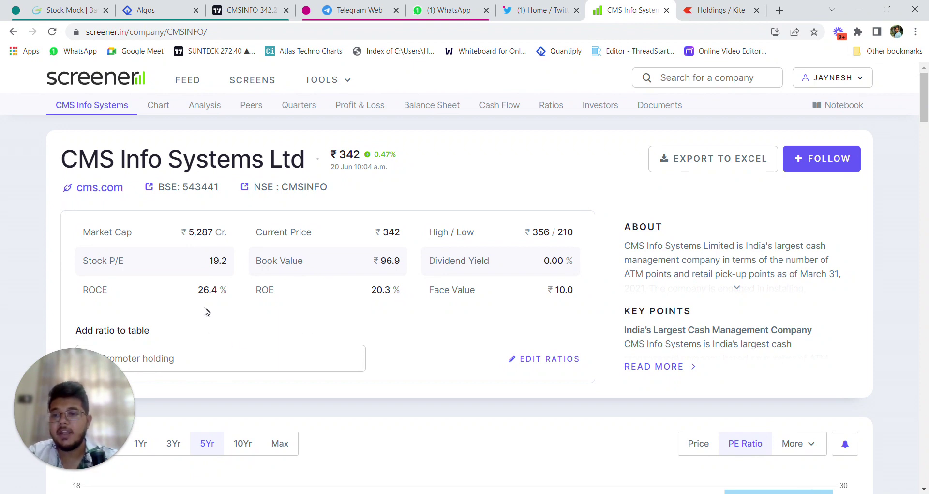
drag(198, 290, 211, 290)
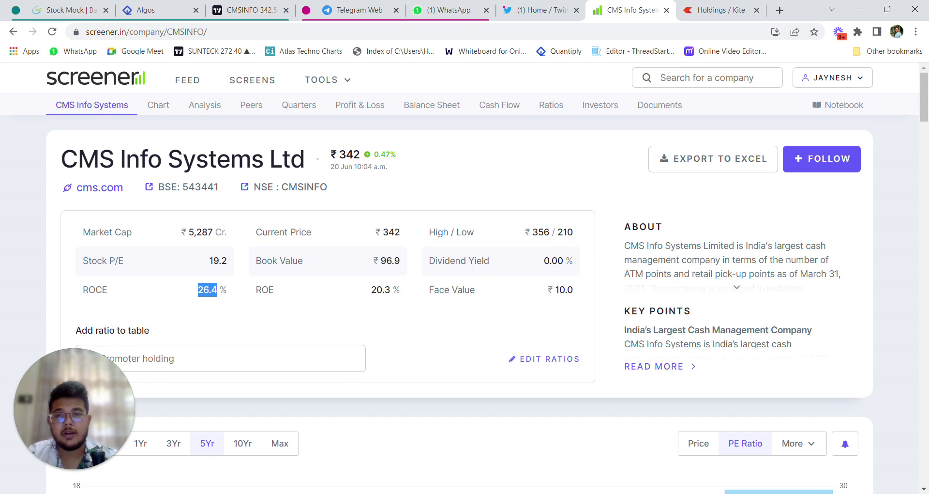
drag(371, 289, 384, 290)
- Scroll through the Screener.in page to review the PE history chart
scroll(498, 325, down, 4)
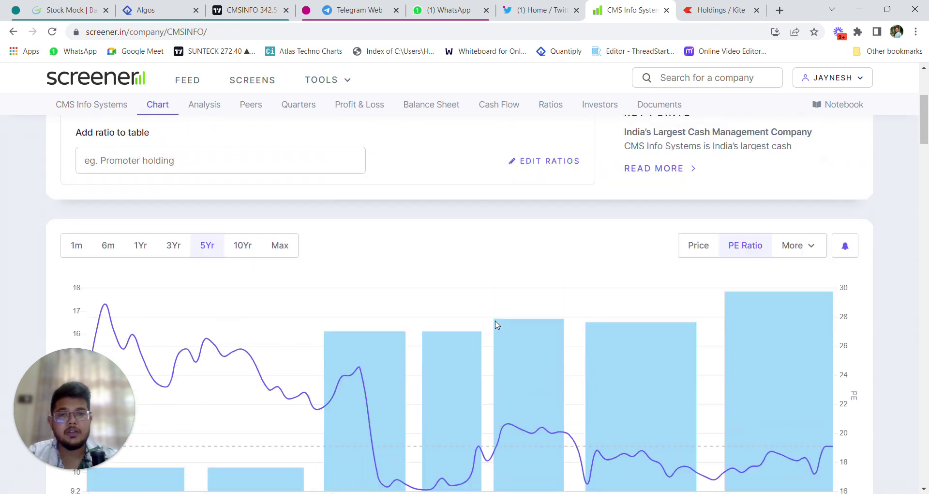
scroll(552, 252, up, 3)
drag(553, 229, 583, 231)
scroll(635, 310, down, 2)
scroll(635, 310, down, 2)
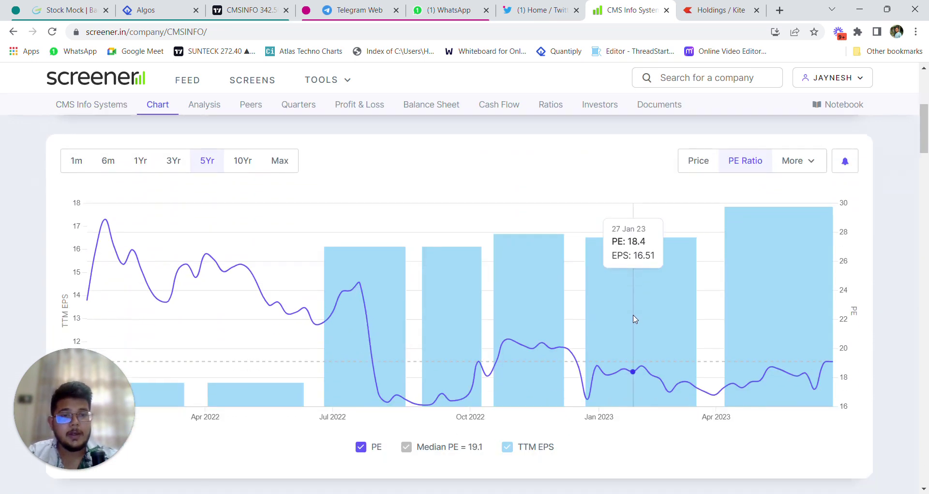
scroll(634, 318, down, 3)
scroll(634, 318, up, 3)
scroll(634, 320, down, 4)
scroll(635, 324, down, 4)
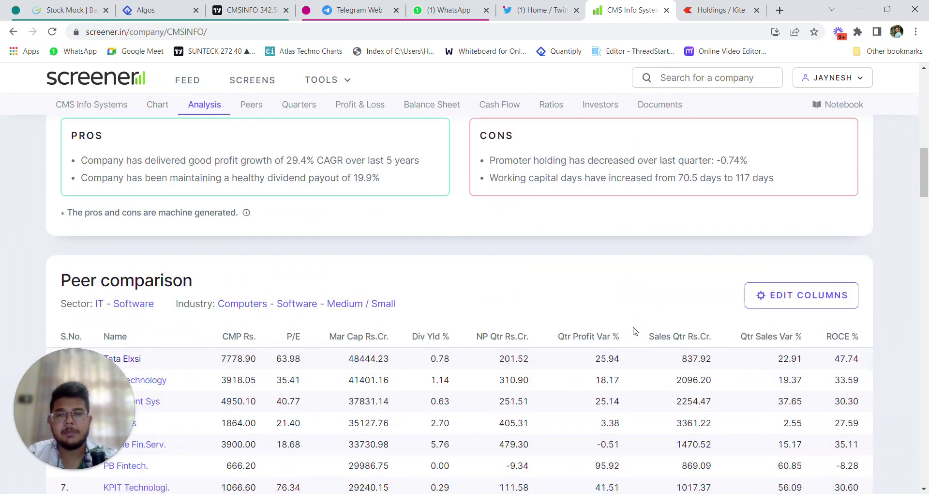
scroll(635, 325, down, 4)
scroll(635, 325, down, 5)
scroll(636, 325, down, 5)
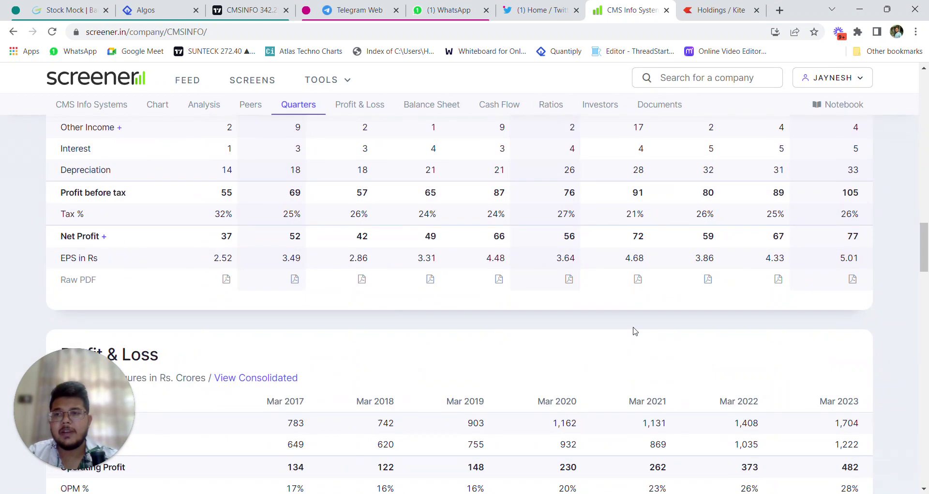
scroll(635, 331, up, 2)
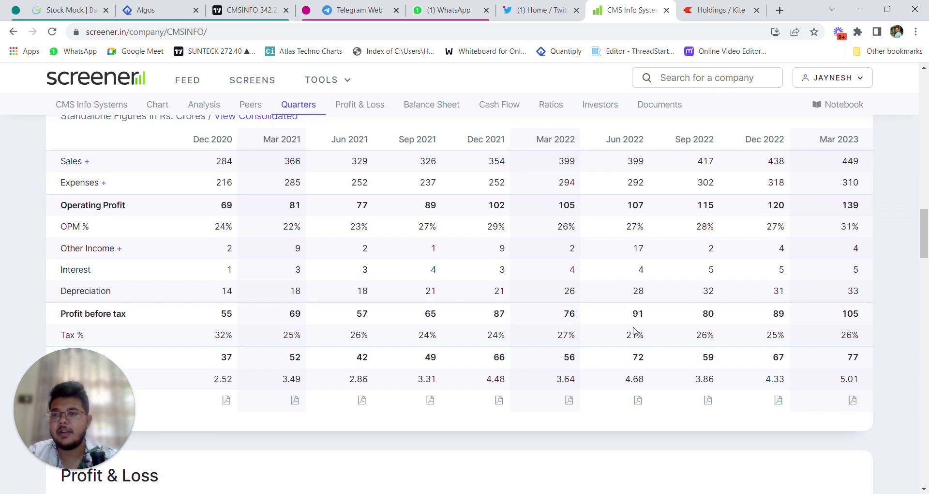
- Highlight the Sep 2022 and Dec 2022 quarterly EPS figures, including 4.33
scroll(635, 331, down, 1)
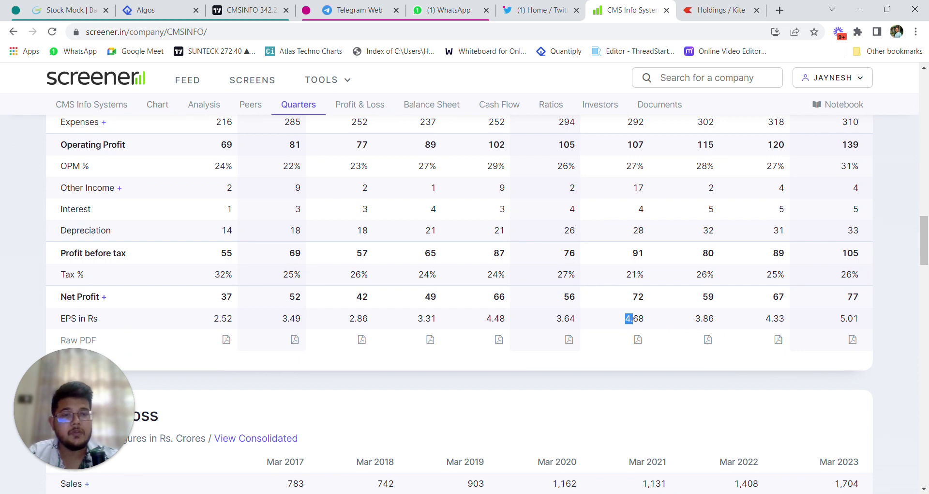
double_click(705, 318)
double_click(775, 318)
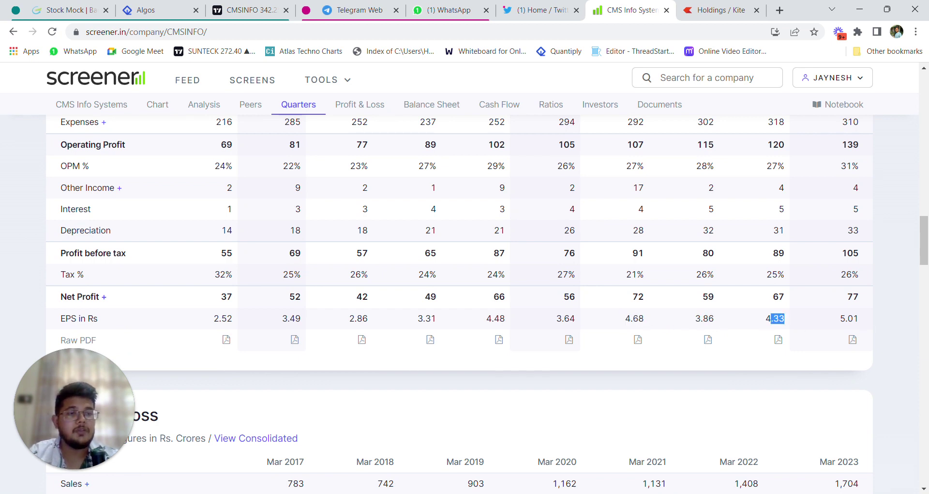
drag(785, 318, 771, 318)
scroll(707, 398, down, 2)
- Highlight the 60.24 promoter holding and FII holdings of 5.68 and 13.12
scroll(706, 398, down, 12)
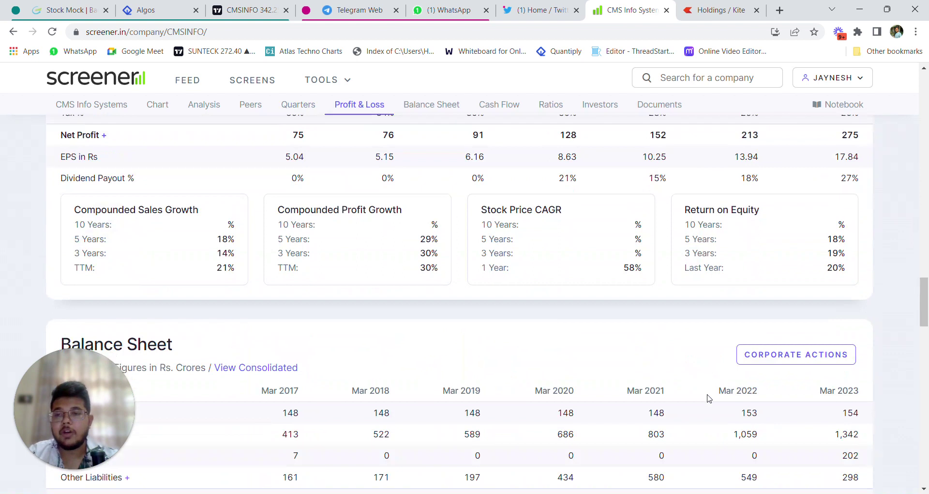
scroll(710, 397, down, 5)
scroll(710, 398, down, 6)
scroll(709, 398, down, 5)
scroll(709, 398, down, 7)
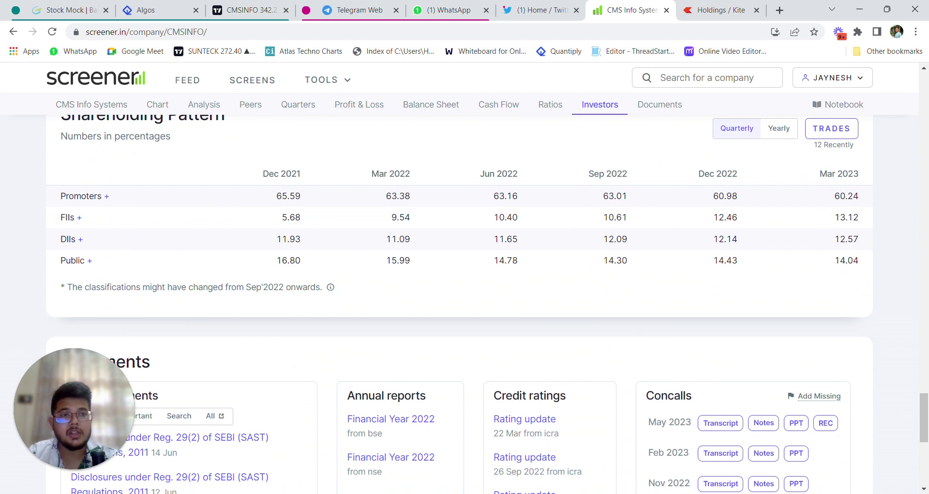
drag(838, 196, 771, 227)
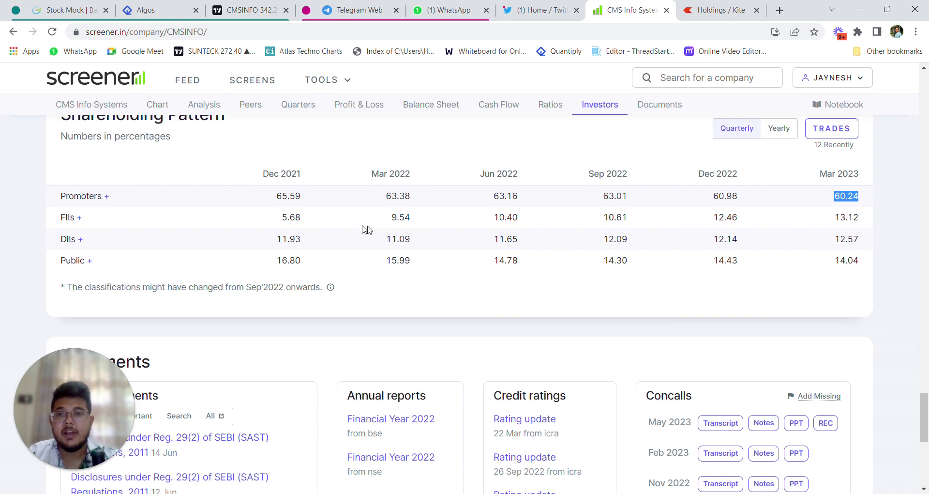
double_click(280, 222)
drag(825, 218, 866, 222)
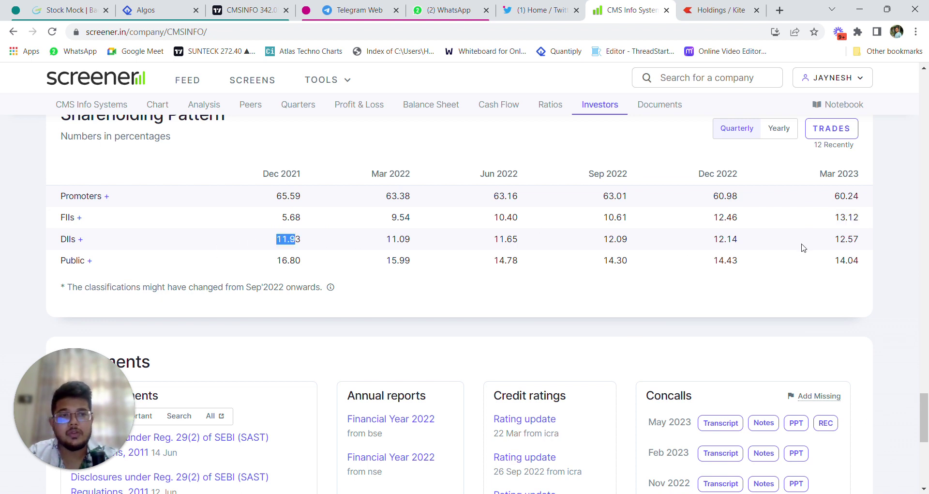
- Highlight the DII and Public shareholding figures, then go back to the CMSINFO chart
drag(803, 244, 853, 239)
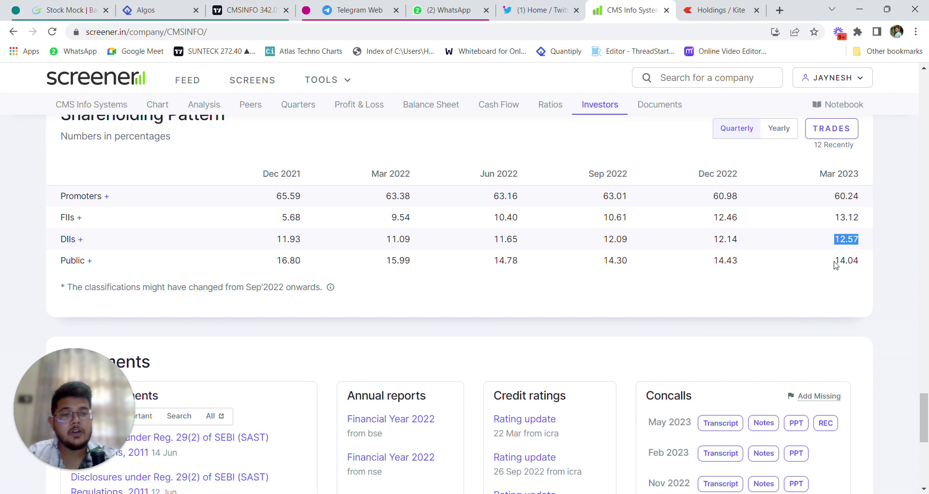
drag(276, 260, 301, 260)
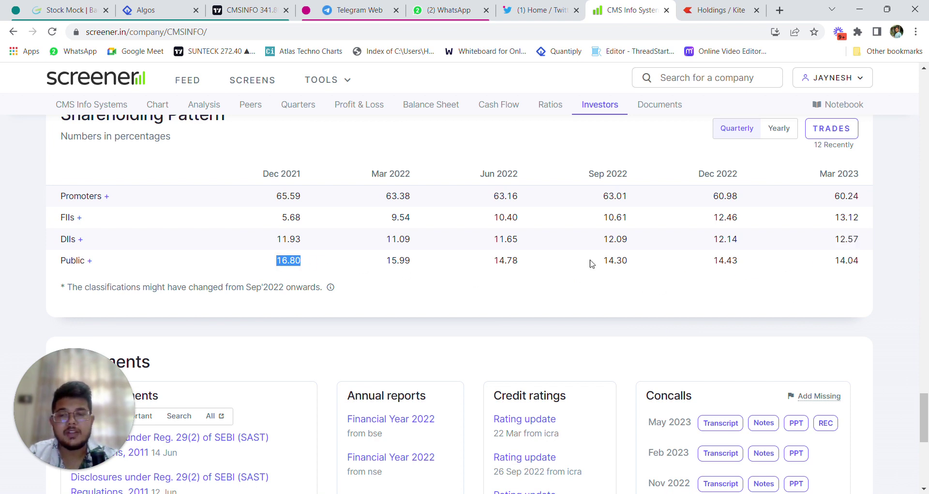
drag(854, 261, 841, 260)
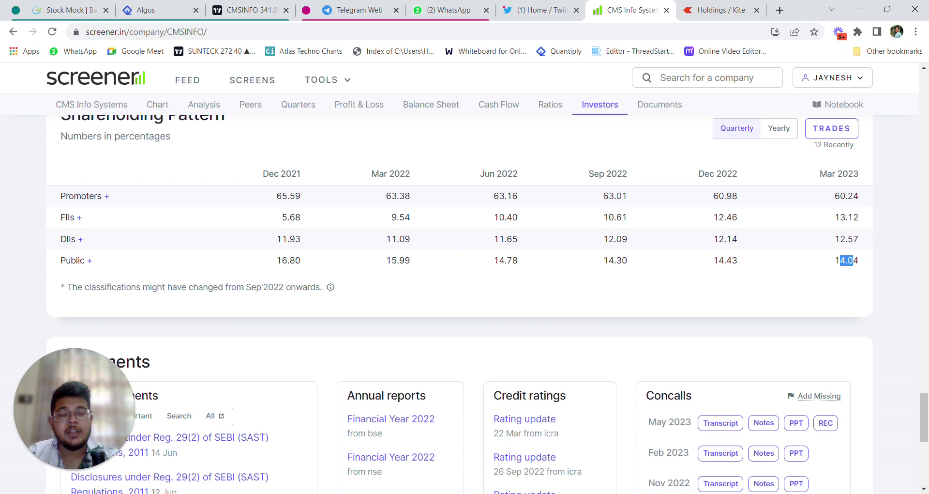
scroll(620, 262, up, 4)
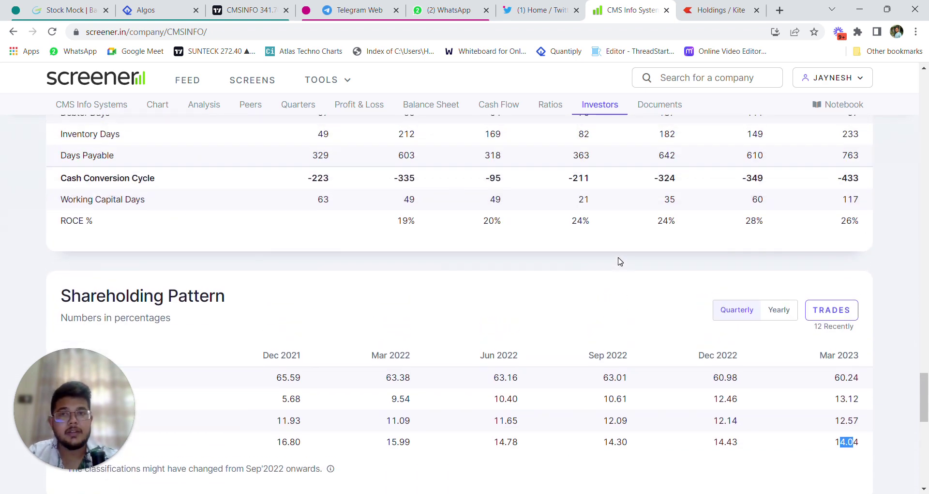
click(249, 10)
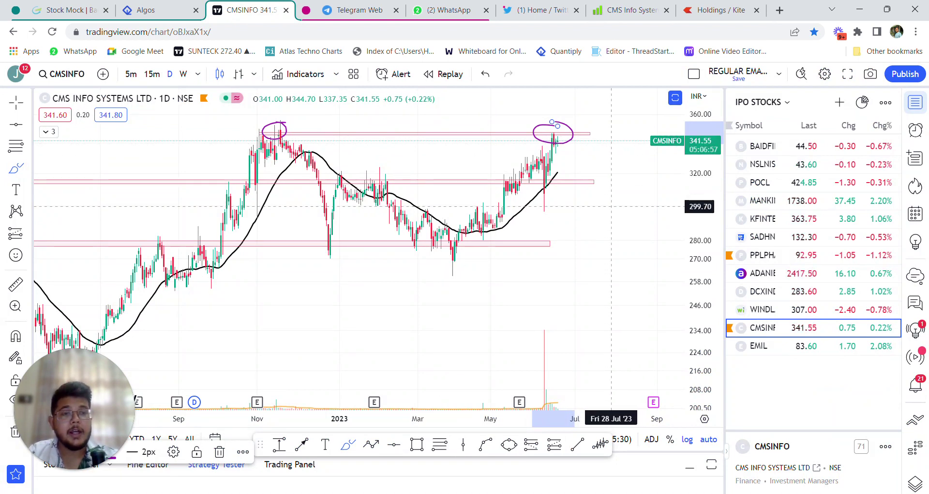
mouse_move(817, 200)
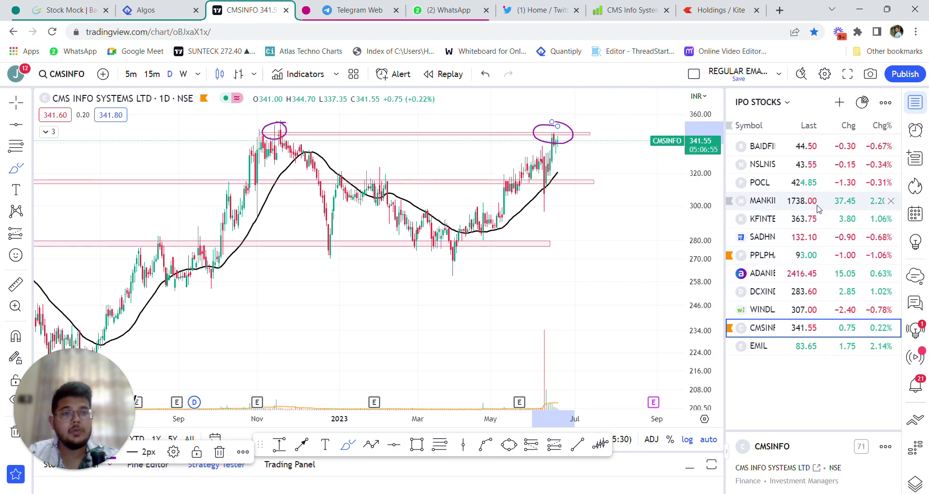
- Load MANKIND from the watchlist, check Kite holdings, and draw a purple stroke left of the candles
click(763, 200)
click(716, 10)
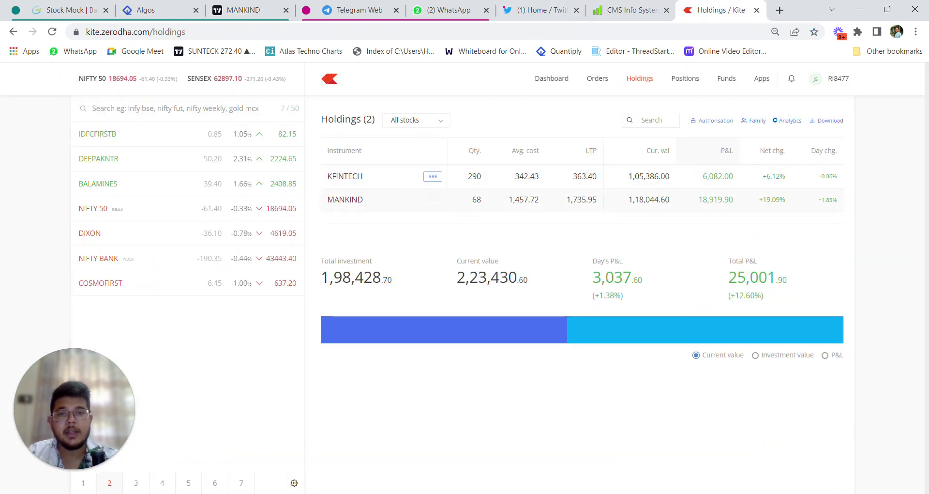
mouse_move(451, 199)
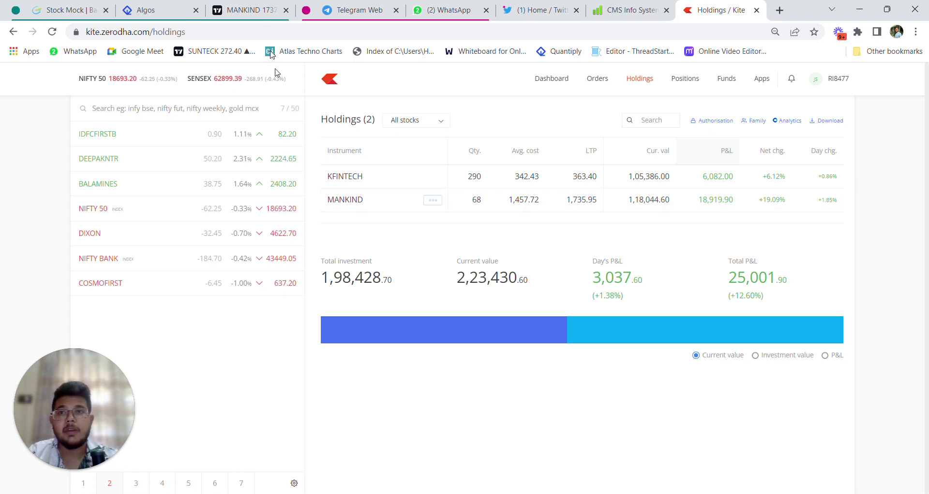
click(249, 9)
drag(440, 188, 383, 149)
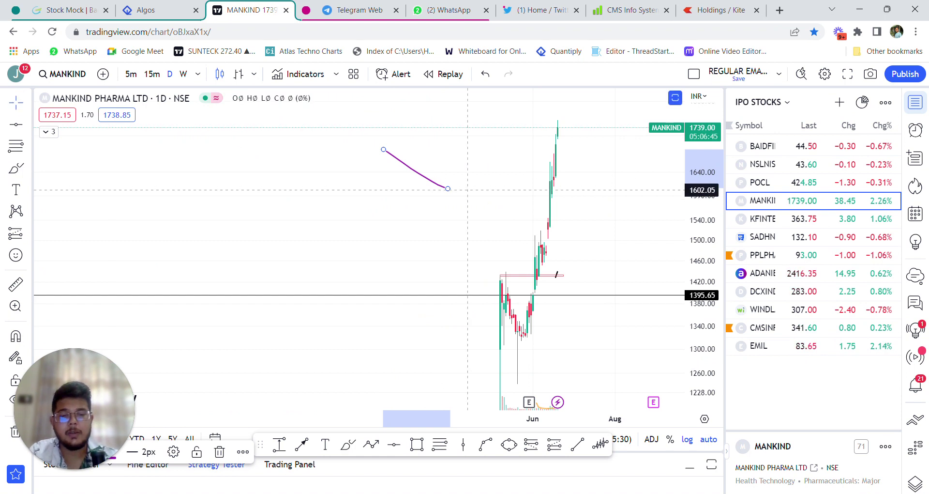
- Delete the purple stroke and zoom the MANKIND chart
key(Delete)
drag(468, 184, 449, 165)
scroll(449, 165, up, 1)
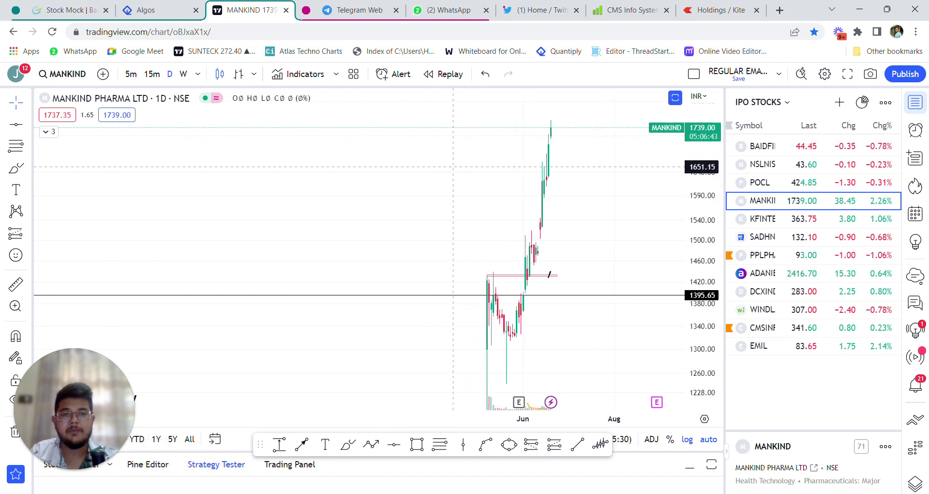
scroll(451, 166, up, 1)
scroll(452, 166, up, 1)
scroll(454, 167, up, 1)
scroll(456, 167, up, 1)
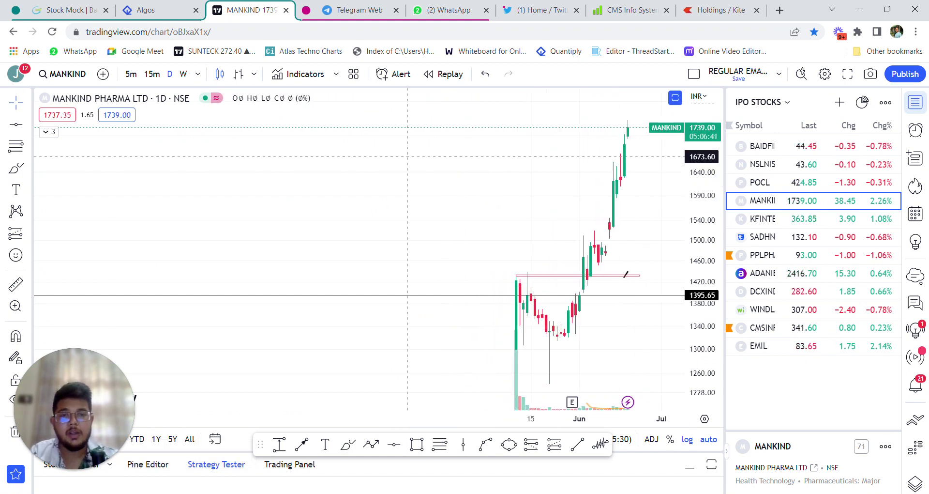
scroll(509, 218, up, 1)
scroll(560, 257, up, 1)
- Inspect the pink breakout zone and 1395 line, then hide the watchlist for a full-width chart
click(587, 275)
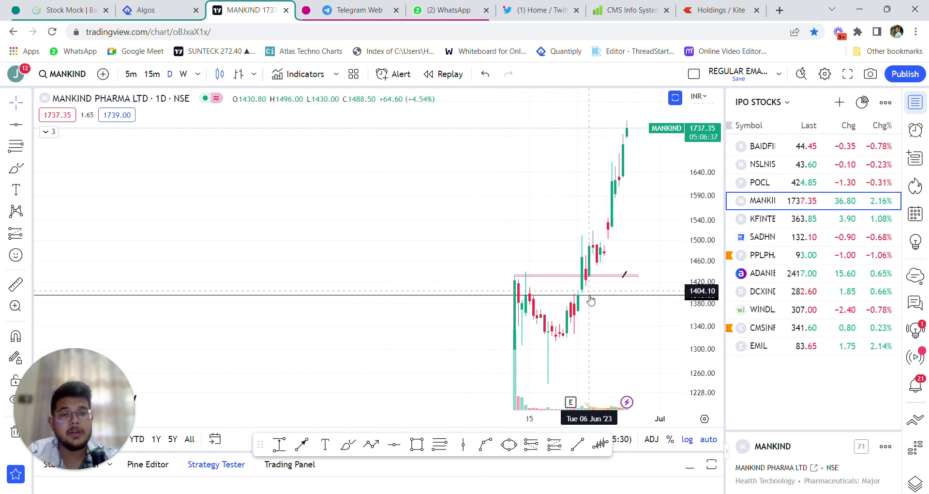
click(591, 295)
drag(592, 300, 536, 295)
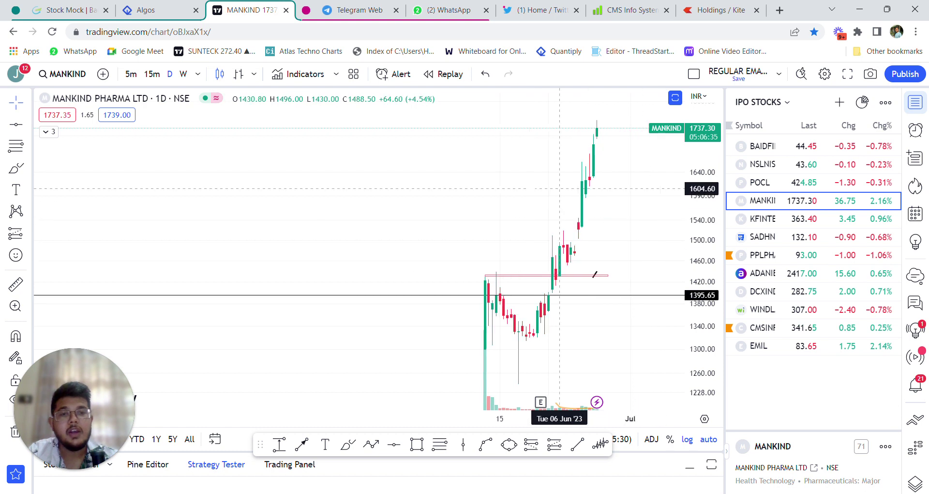
click(520, 277)
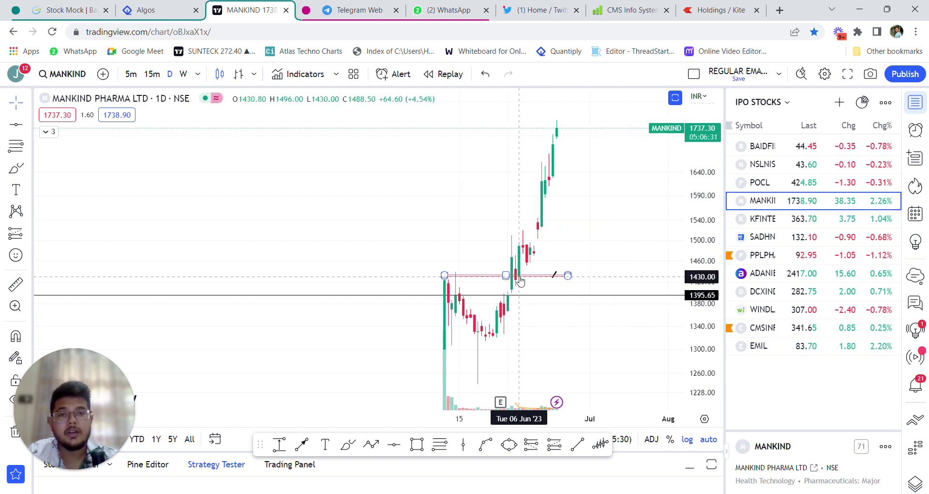
drag(602, 271, 463, 271)
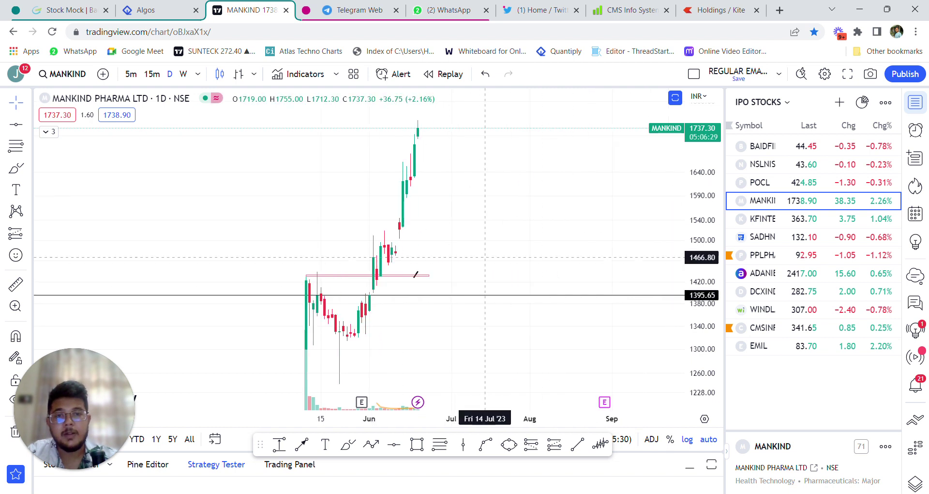
click(916, 101)
drag(700, 176, 596, 191)
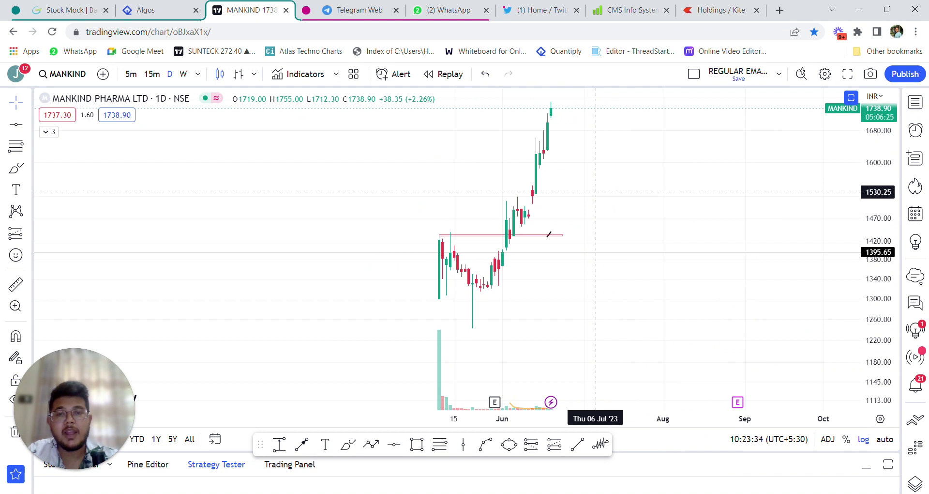
- Sketch a purple curve under a horizontal stroke, delete the extra rising stroke, then check Kite holdings
click(348, 444)
drag(243, 144, 293, 218)
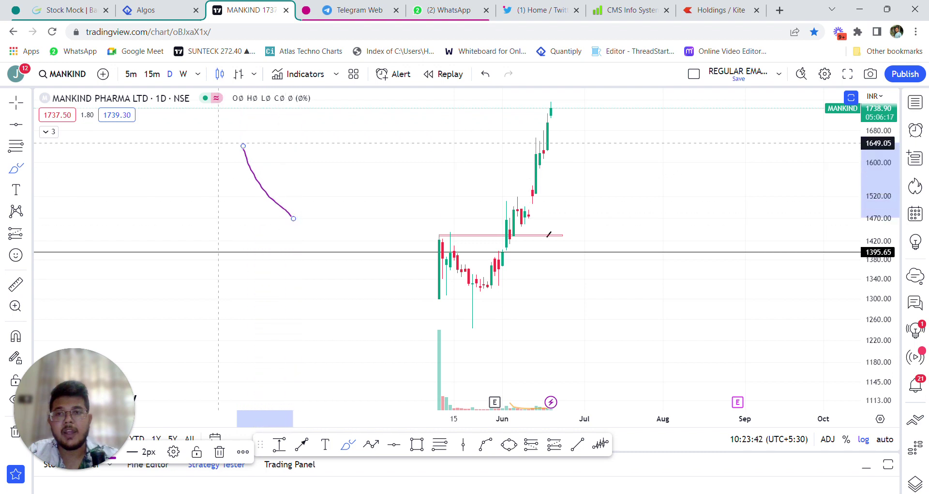
drag(221, 142, 315, 139)
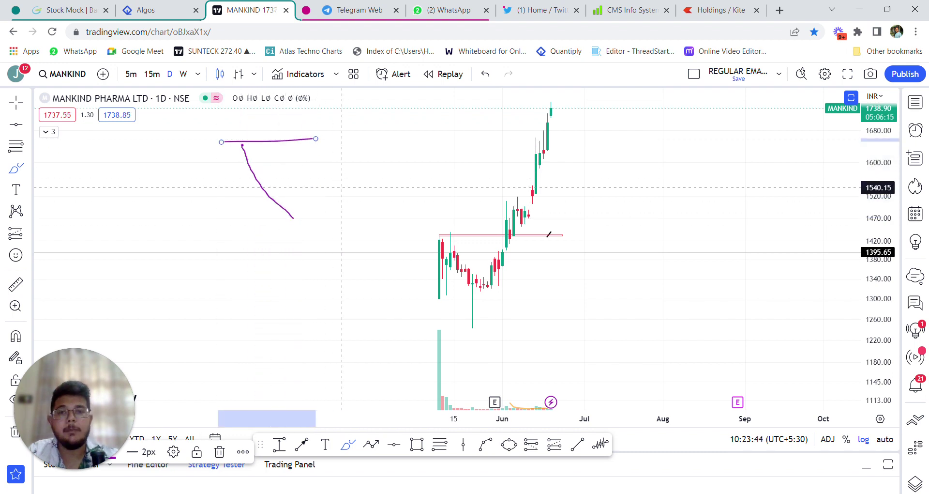
mouse_move(299, 213)
mouse_down()
mouse_move(346, 121)
mouse_move(353, 132)
mouse_move(323, 131)
mouse_up()
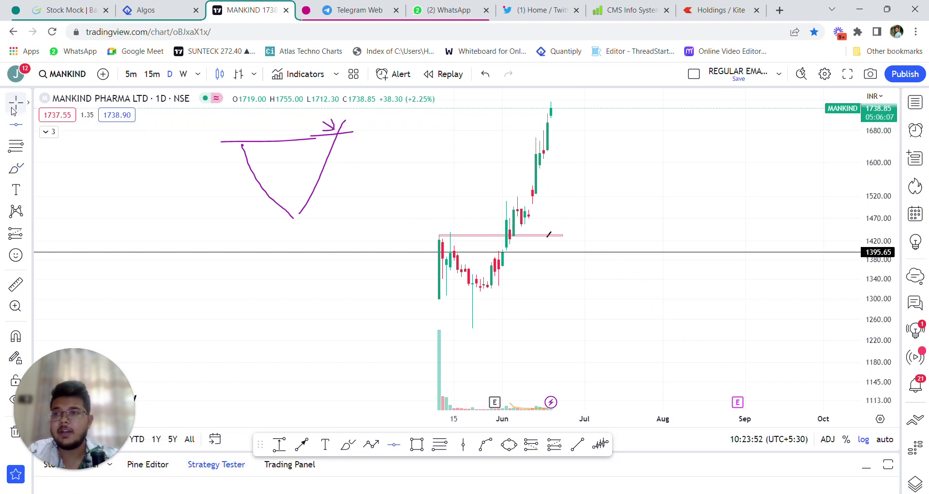
click(16, 103)
key(Delete)
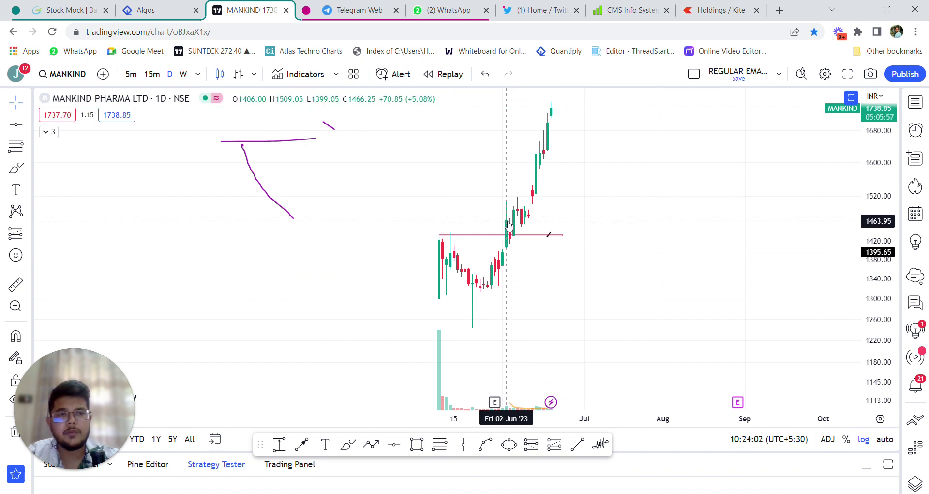
click(717, 10)
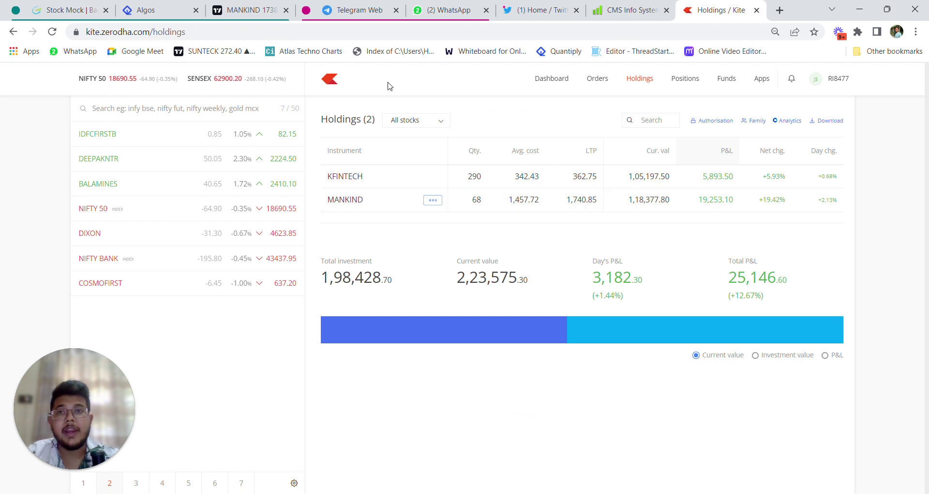
key(ctrl+3)
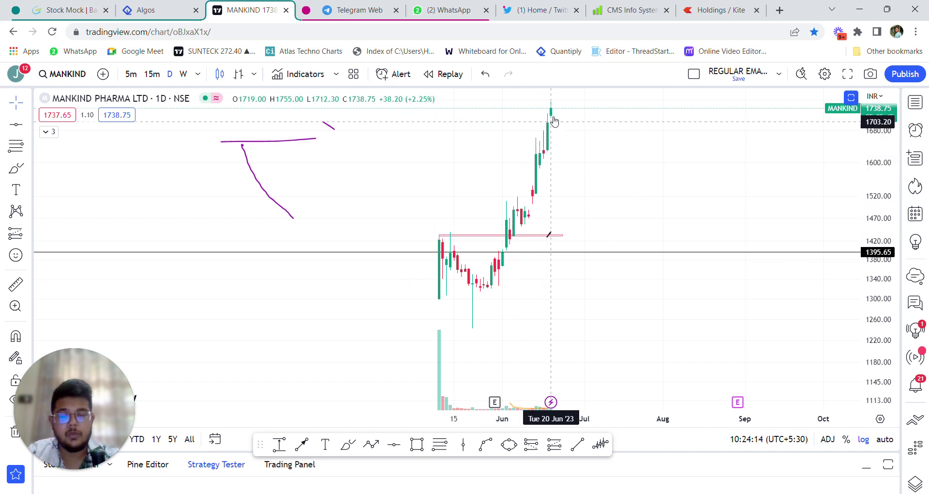
- Draw a rectangle boxing the consolidation zone at MANKIND's recent highs
drag(562, 121, 515, 119)
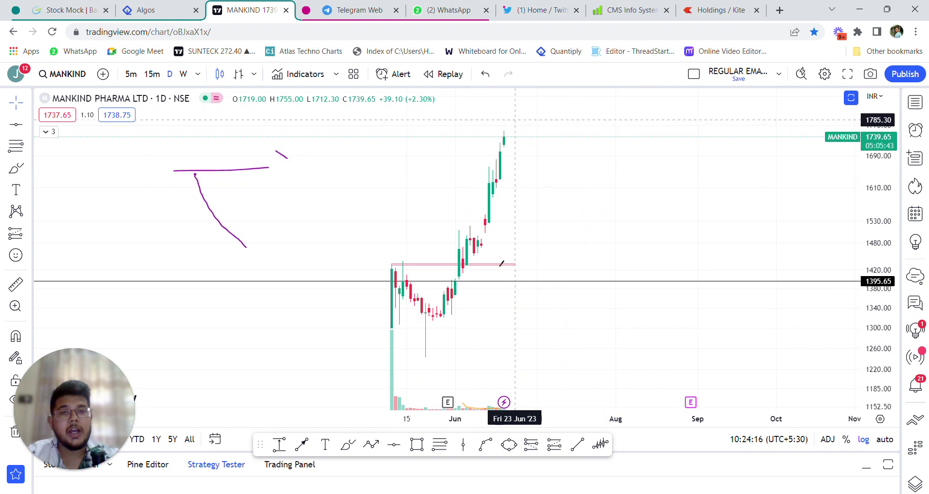
key(alt+shift+r)
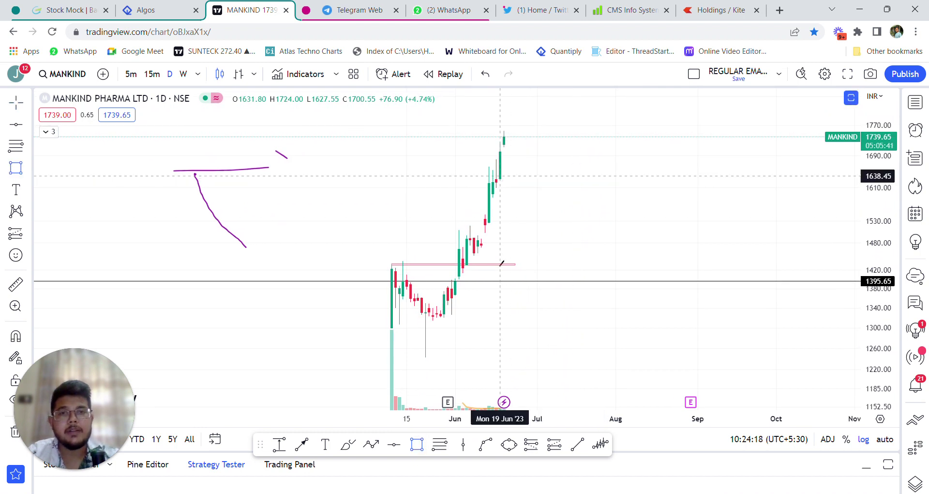
drag(504, 133, 608, 153)
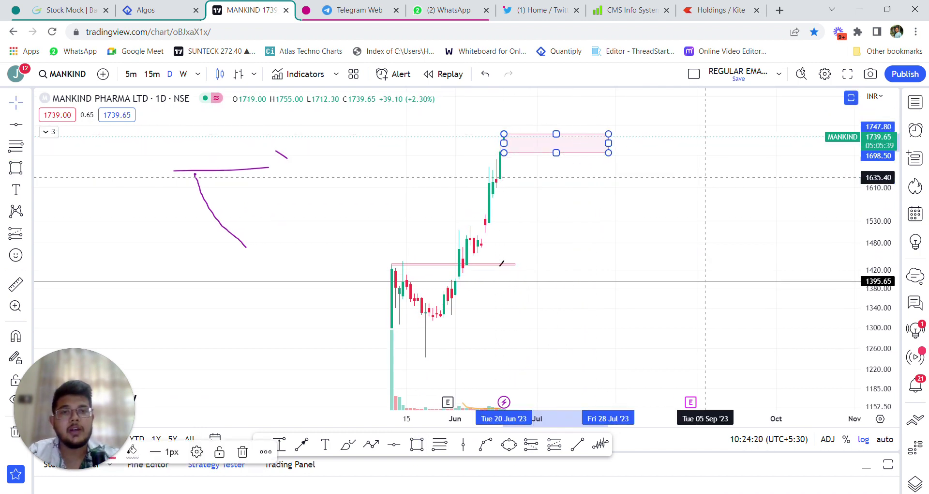
click(705, 178)
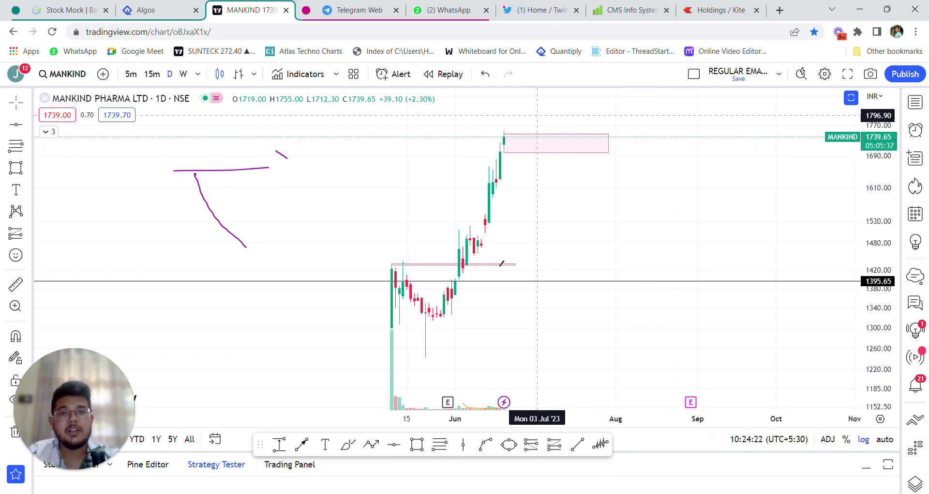
- Draw a zigzag path inside the box ending in an upward breakout arrow
click(371, 444)
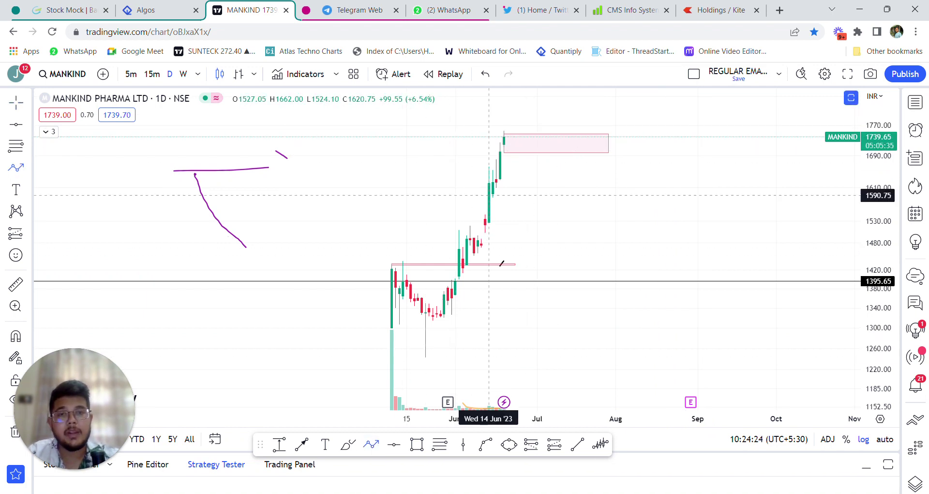
click(507, 137)
click(526, 151)
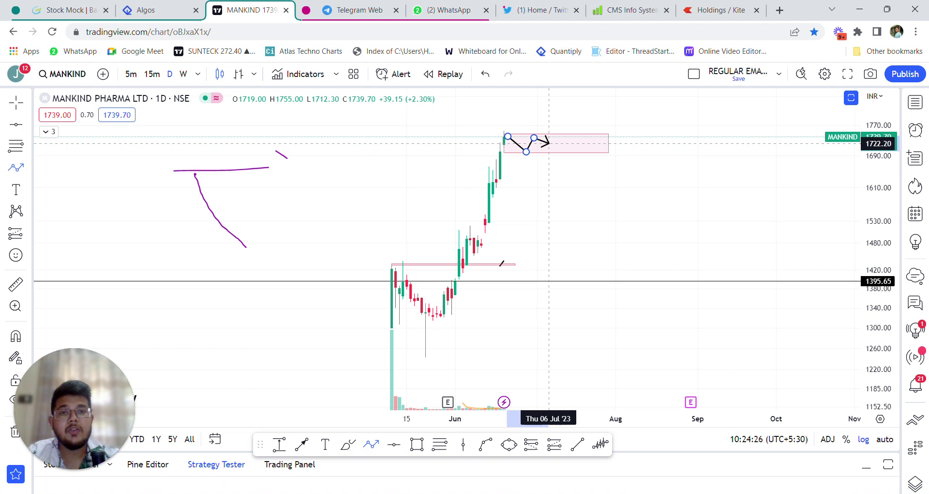
click(556, 148)
click(587, 149)
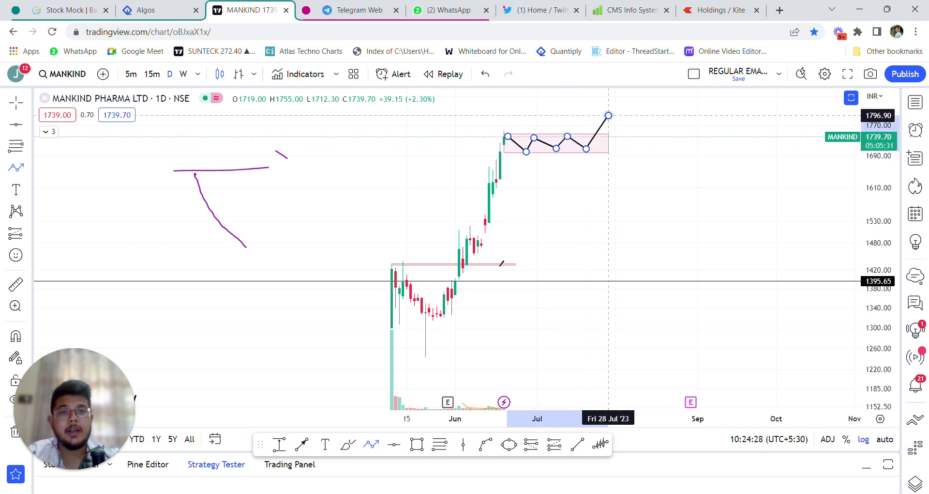
double_click(608, 115)
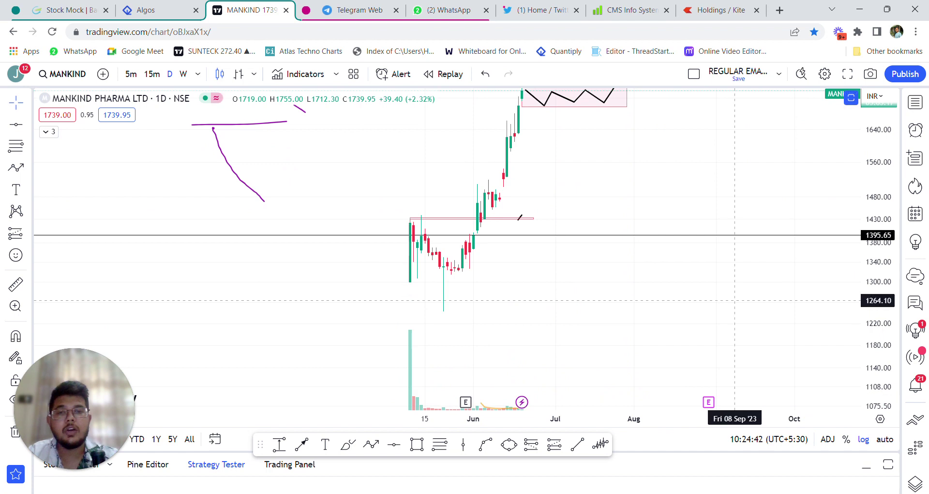
scroll(630, 301, left, 2)
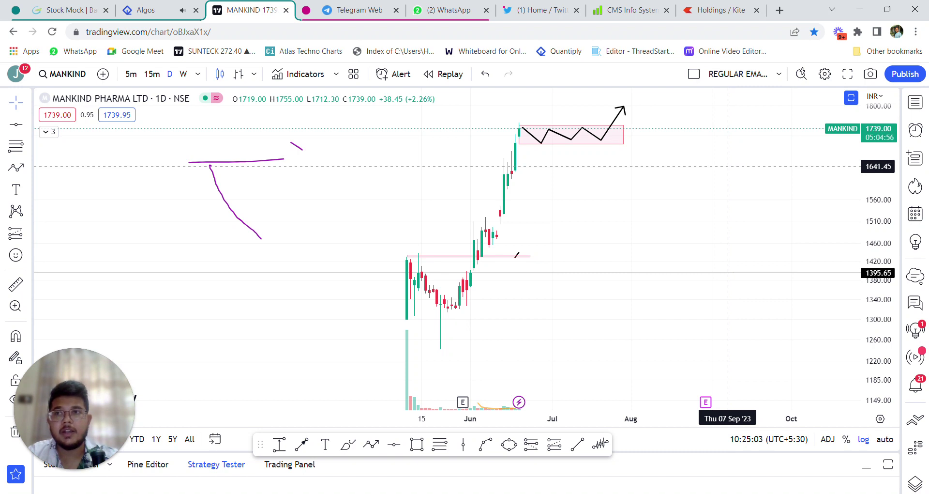
click(915, 102)
- Load KFINTECH from the watchlist and auto-scale the chart to show the entry note
click(799, 219)
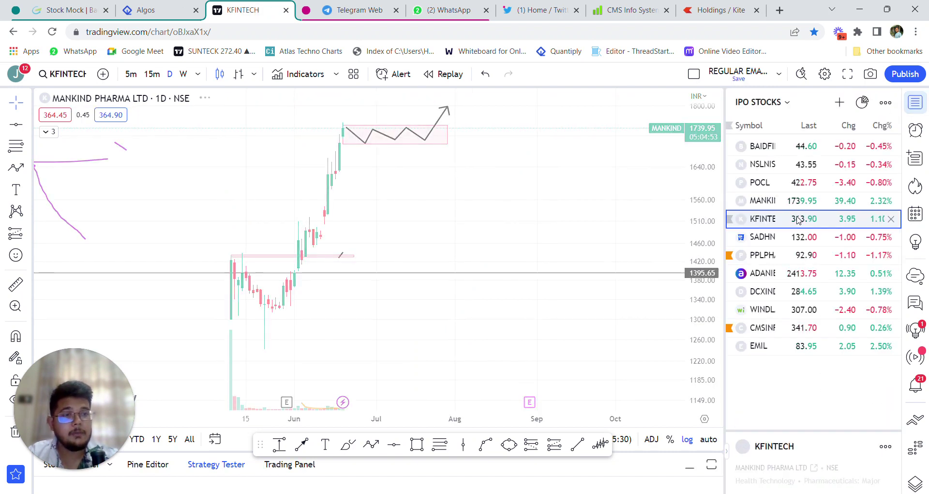
click(916, 102)
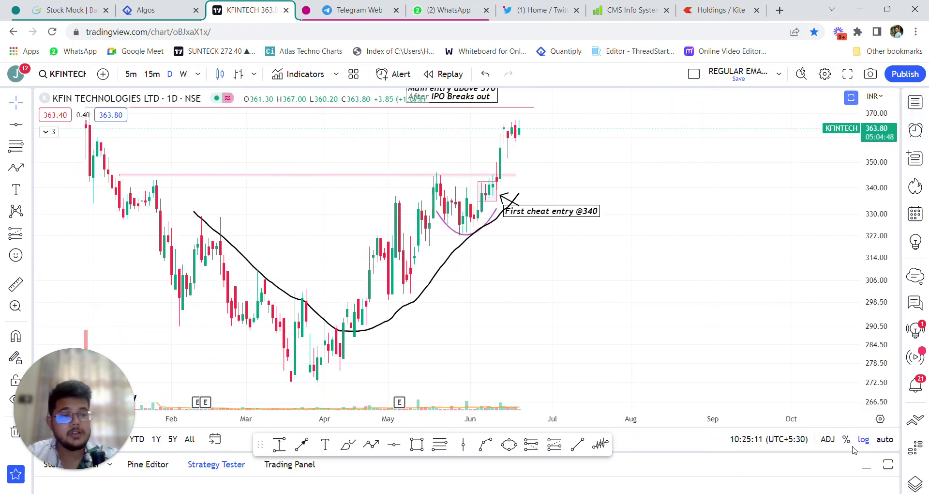
click(885, 439)
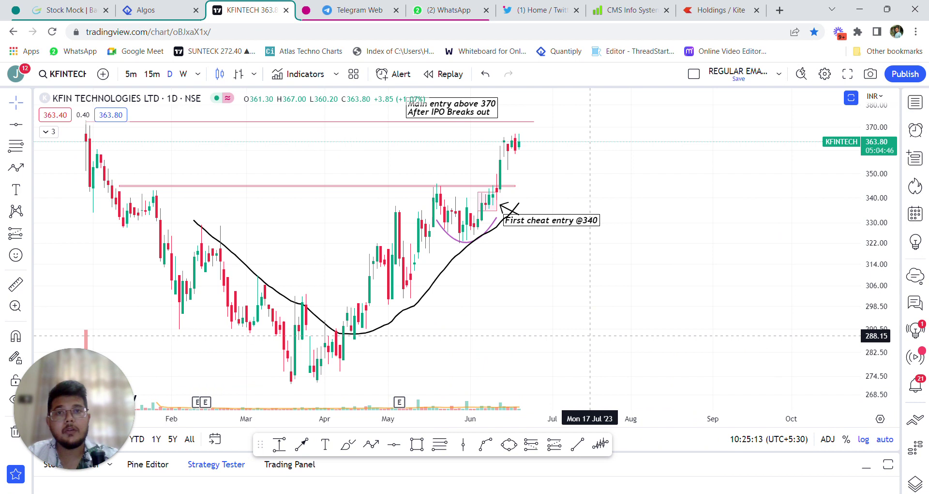
scroll(590, 336, left, 1)
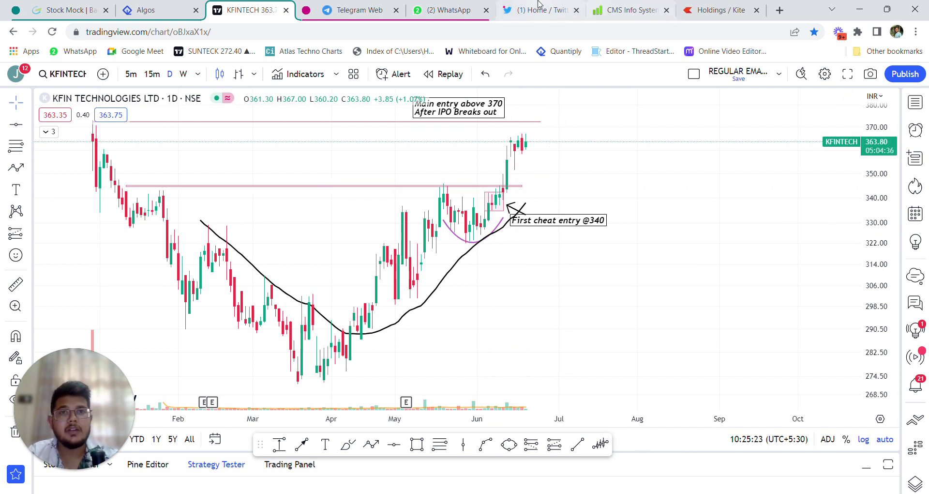
- Highlight KFINTECH's 342.43 average cost in Kite, then return to the chart
click(681, 18)
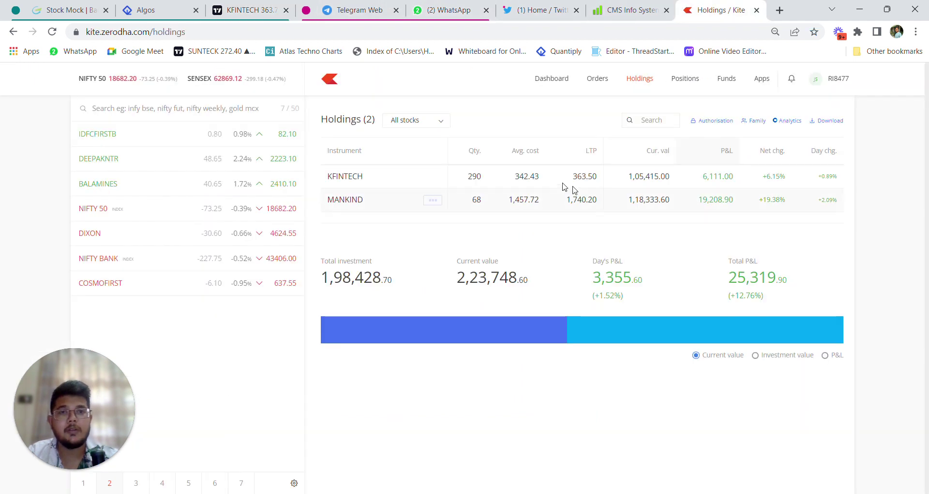
double_click(532, 177)
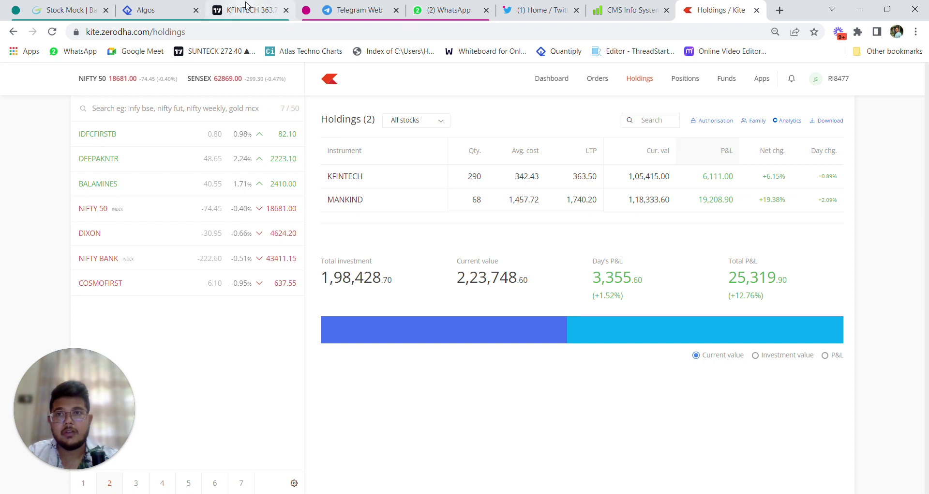
click(247, 9)
click(916, 103)
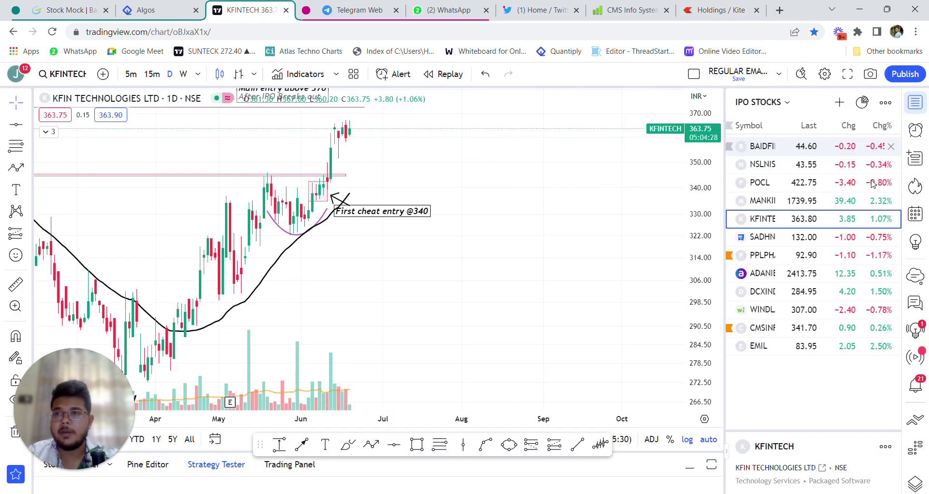
- Pick CMSINFO from the watchlist and hide the panel to show its daily chart
click(820, 326)
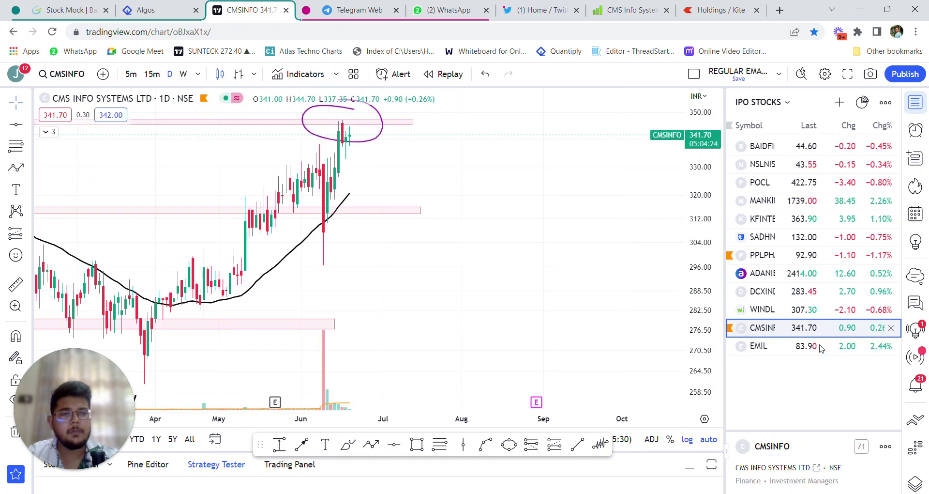
click(916, 102)
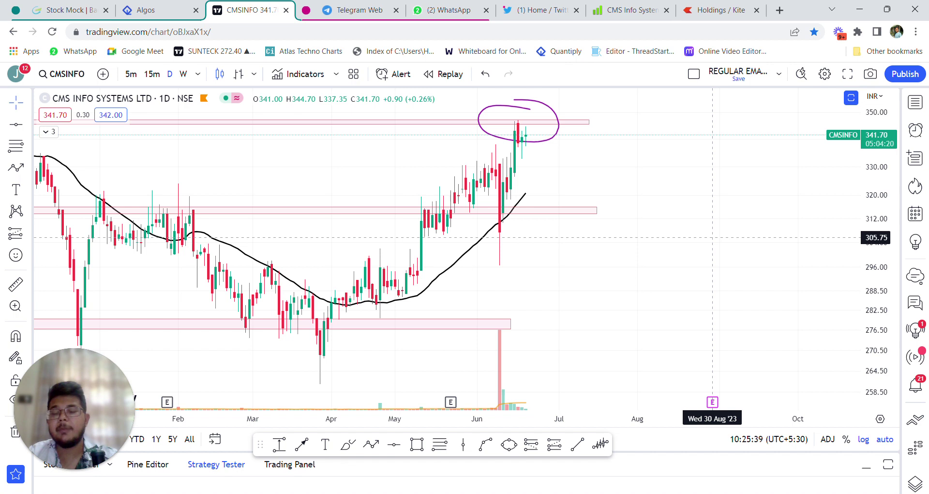
- Load Strides Pharma (STAR) on the weekly timeframe, then switch to the Twitter home feed
click(72, 75)
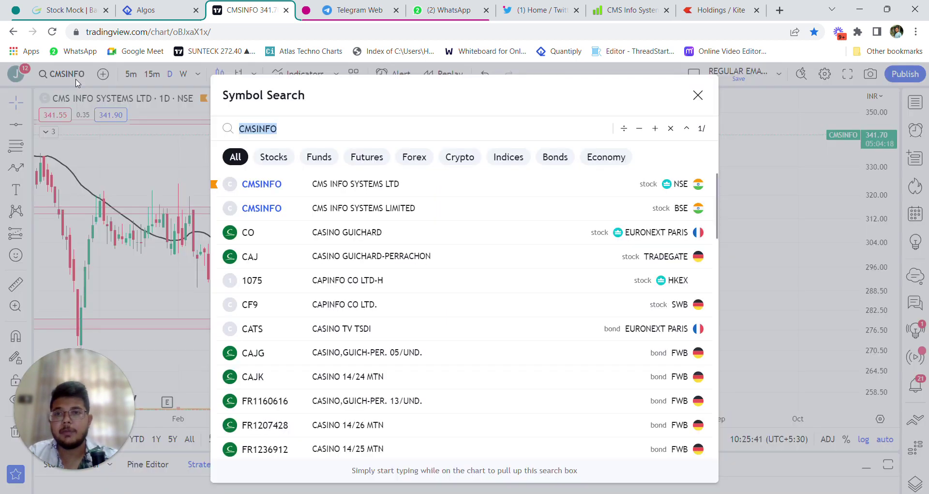
text(S)
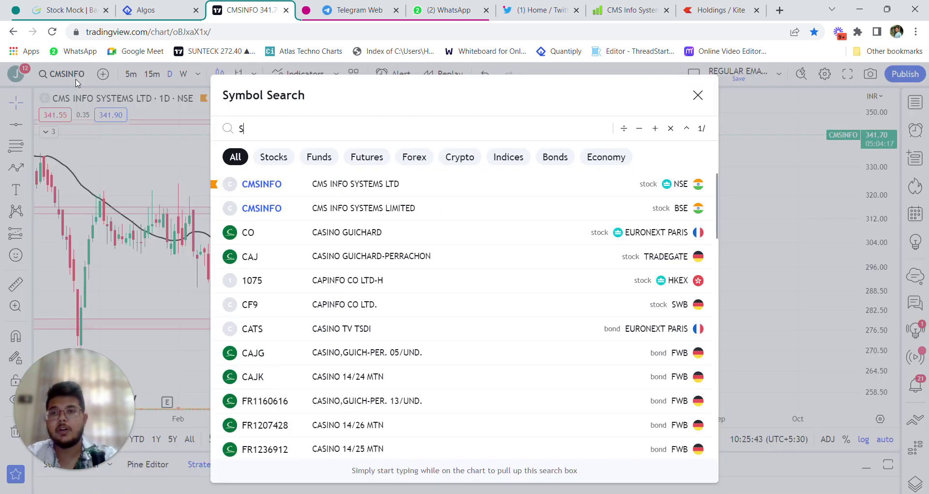
text(TAR)
click(392, 193)
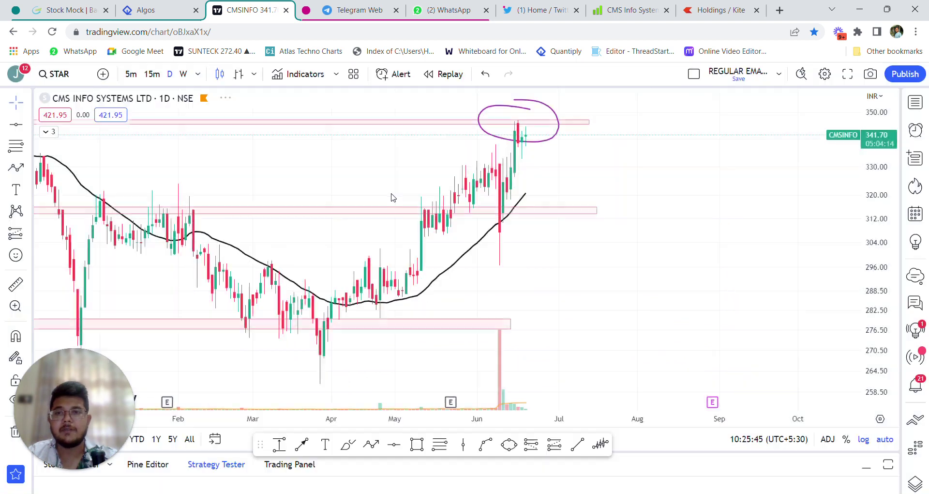
click(184, 74)
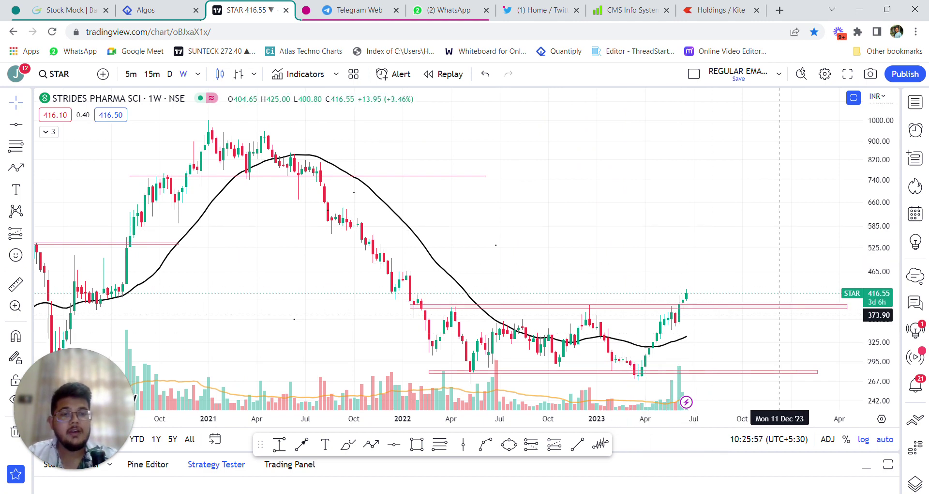
mouse_move(597, 382)
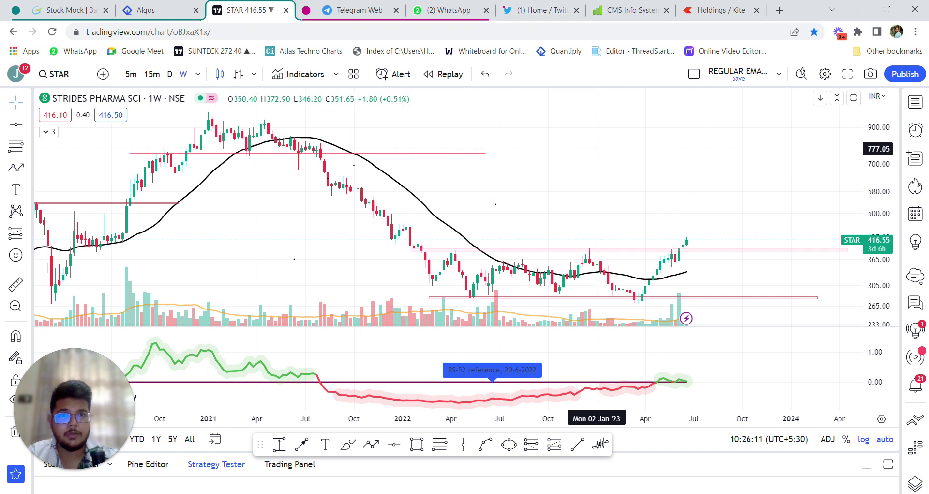
click(541, 10)
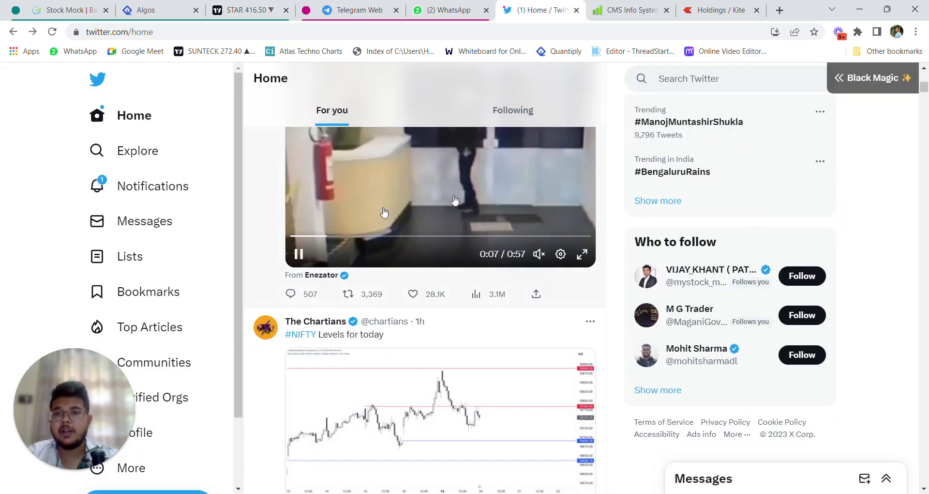
- Go to the Twitter profile and scroll through its tweets
click(153, 439)
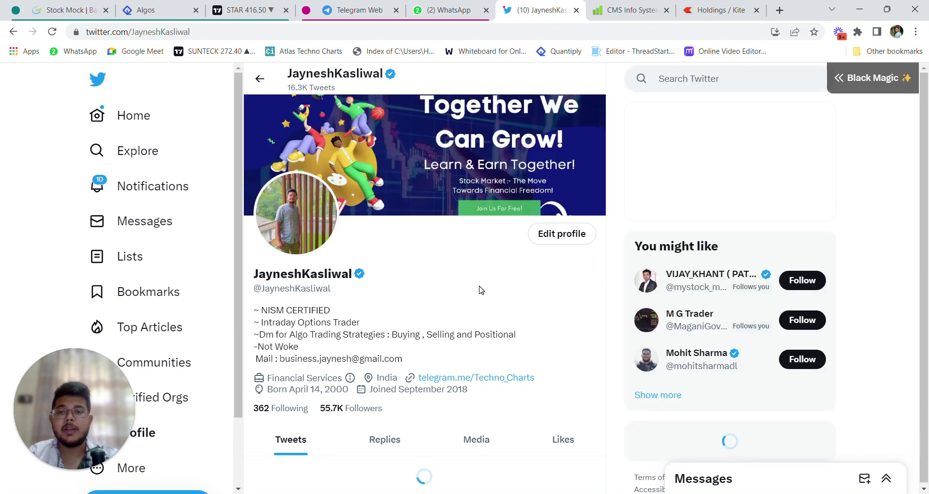
scroll(489, 324, down, 5)
scroll(489, 324, down, 5)
scroll(491, 331, down, 5)
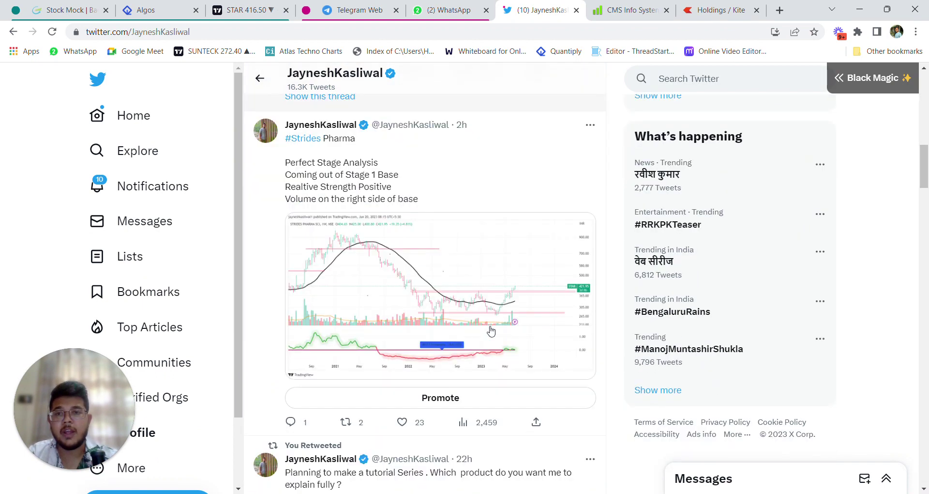
scroll(490, 329, down, 5)
scroll(489, 328, down, 5)
scroll(489, 328, down, 5)
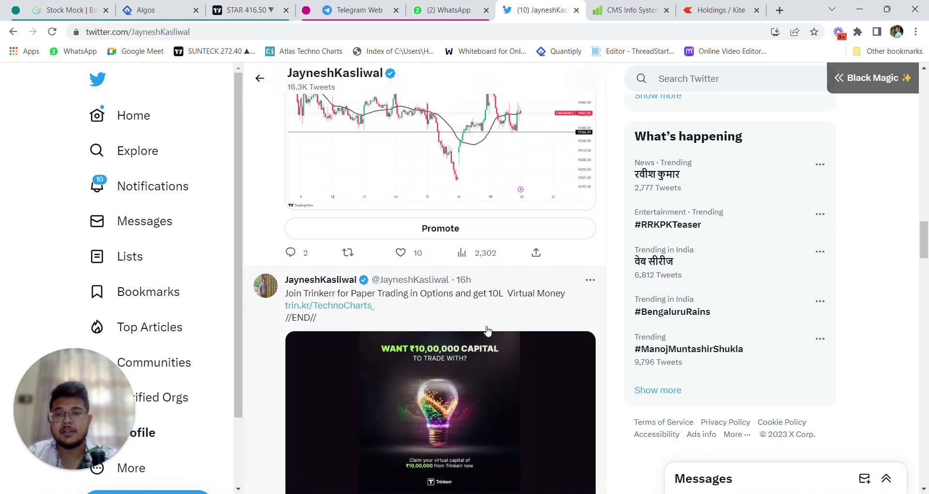
scroll(482, 251, down, 5)
scroll(480, 223, up, 6)
- Open the Trinkerr tweet's thread and scroll up to the Advance Swing Trading Mentorship post
click(483, 223)
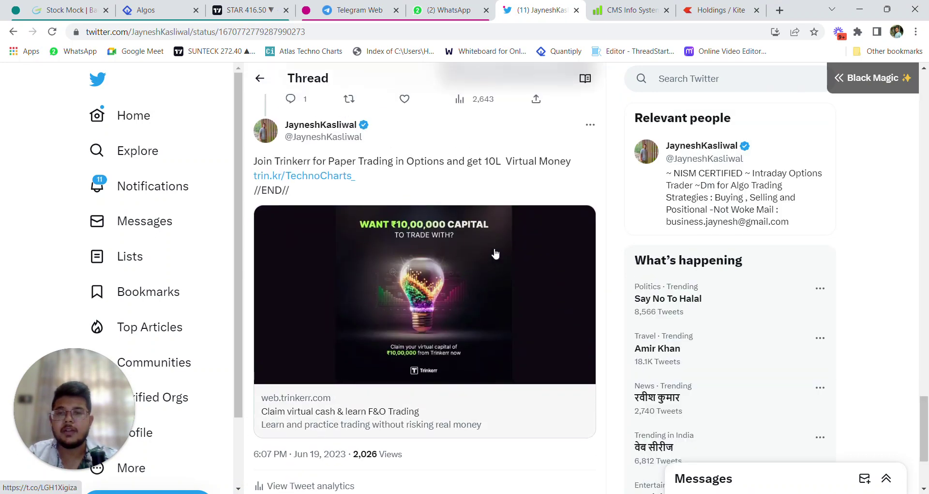
scroll(493, 252, up, 5)
scroll(486, 242, up, 6)
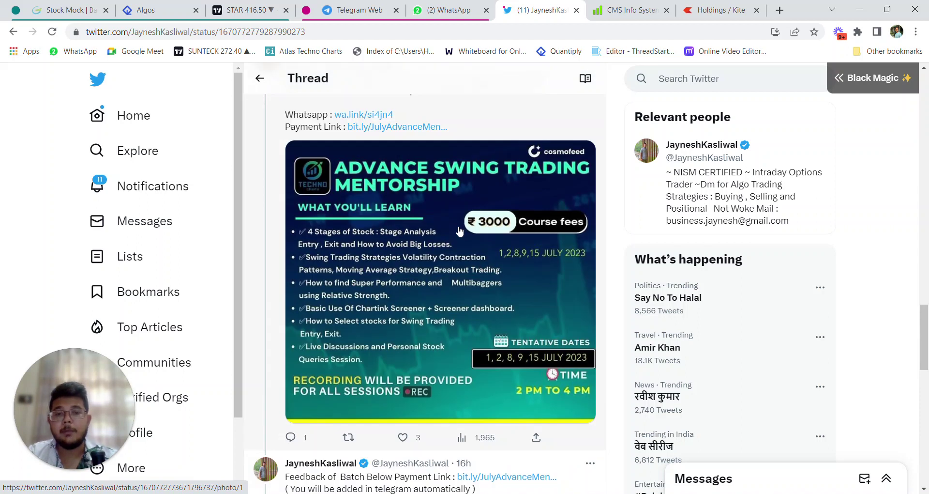
- View the mentorship course image full size, then scroll down to the student-feedback tweet
click(495, 346)
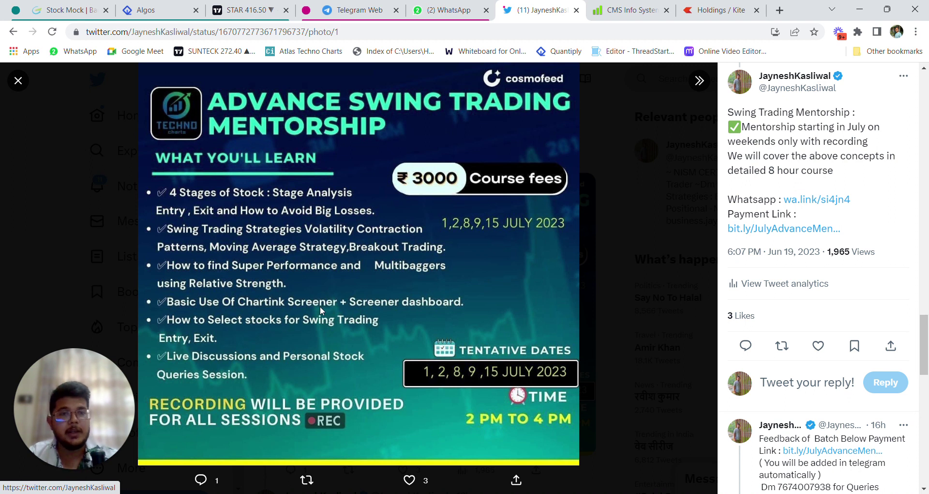
click(18, 80)
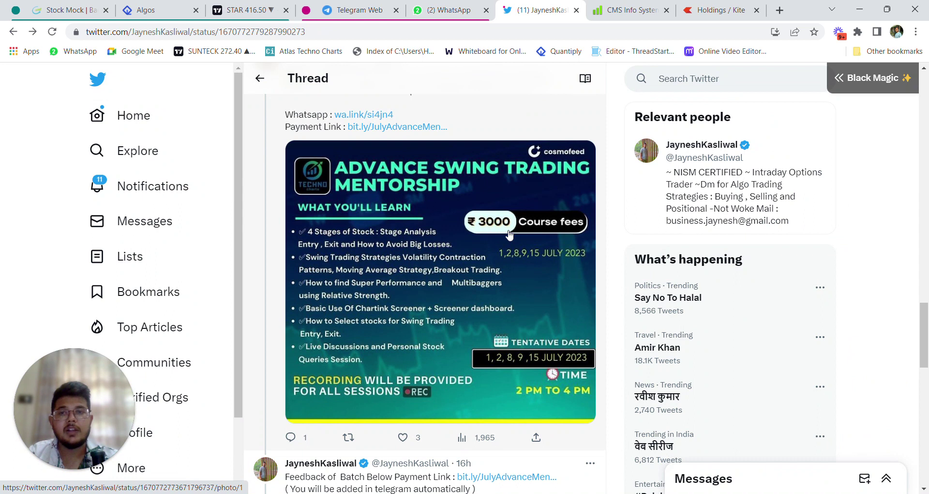
scroll(510, 234, up, 1)
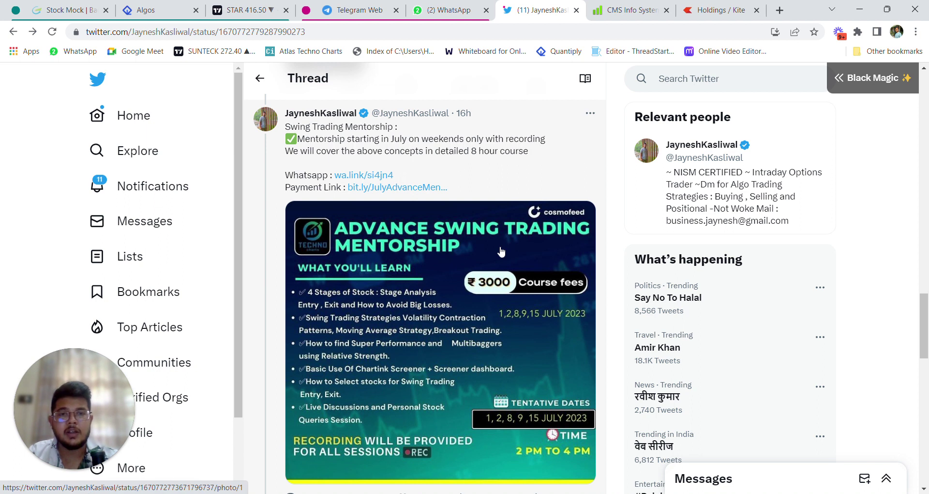
scroll(501, 251, down, 5)
scroll(412, 257, down, 3)
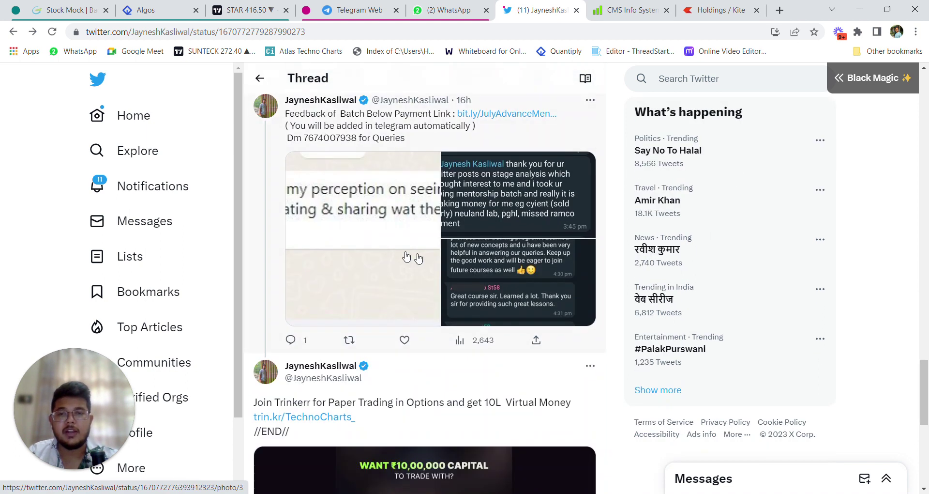
- Browse the two student feedback screenshots full size, then enlarge the mentorship course image
click(396, 253)
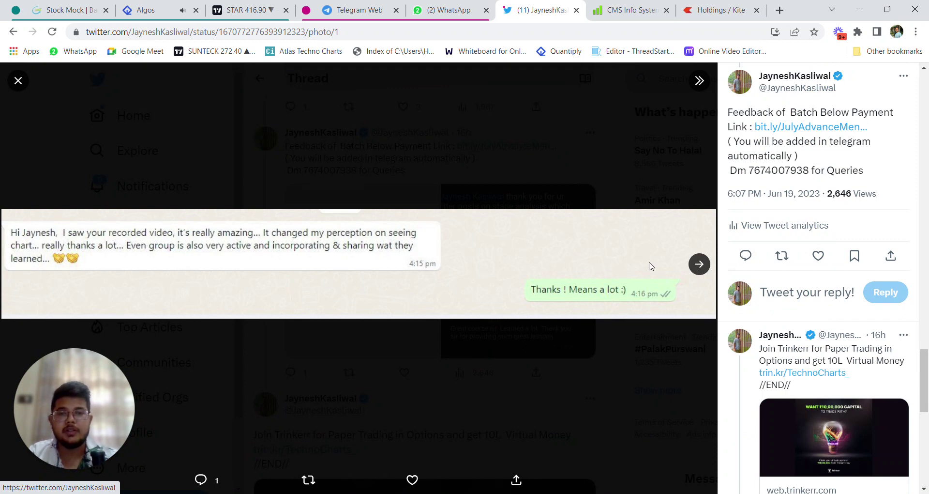
click(698, 265)
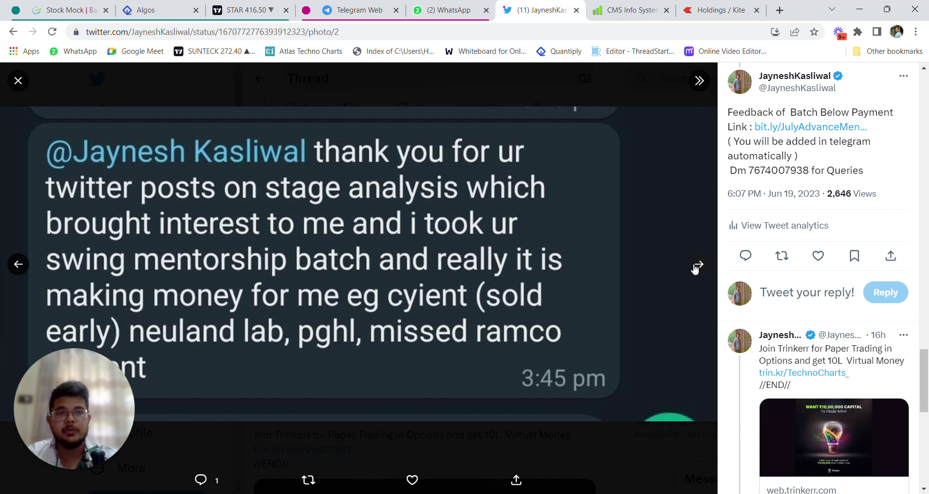
click(18, 81)
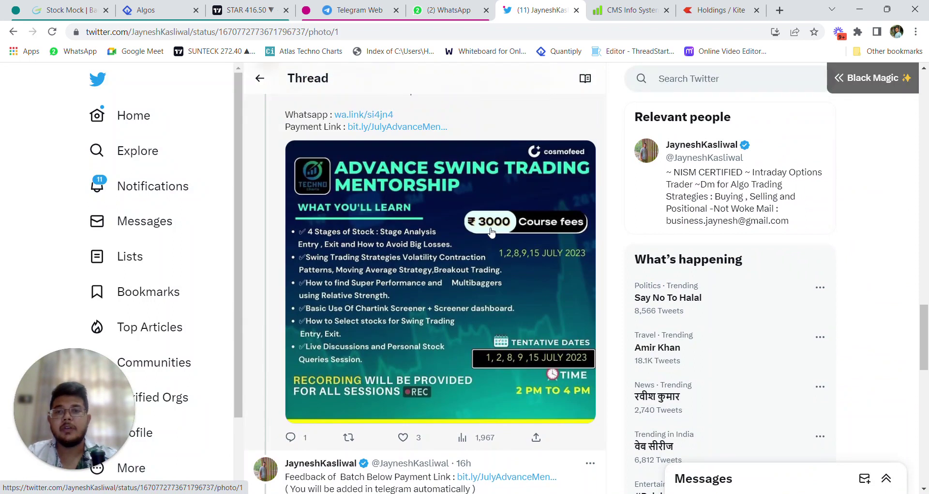
click(490, 230)
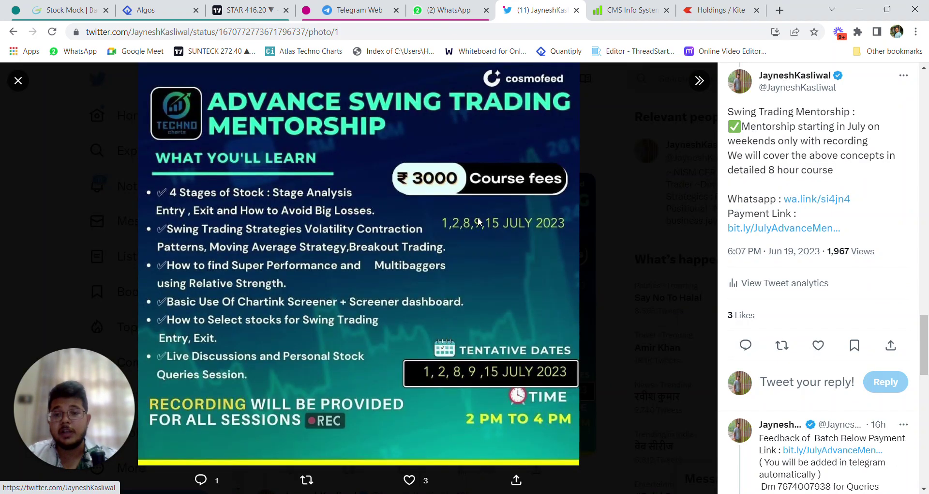